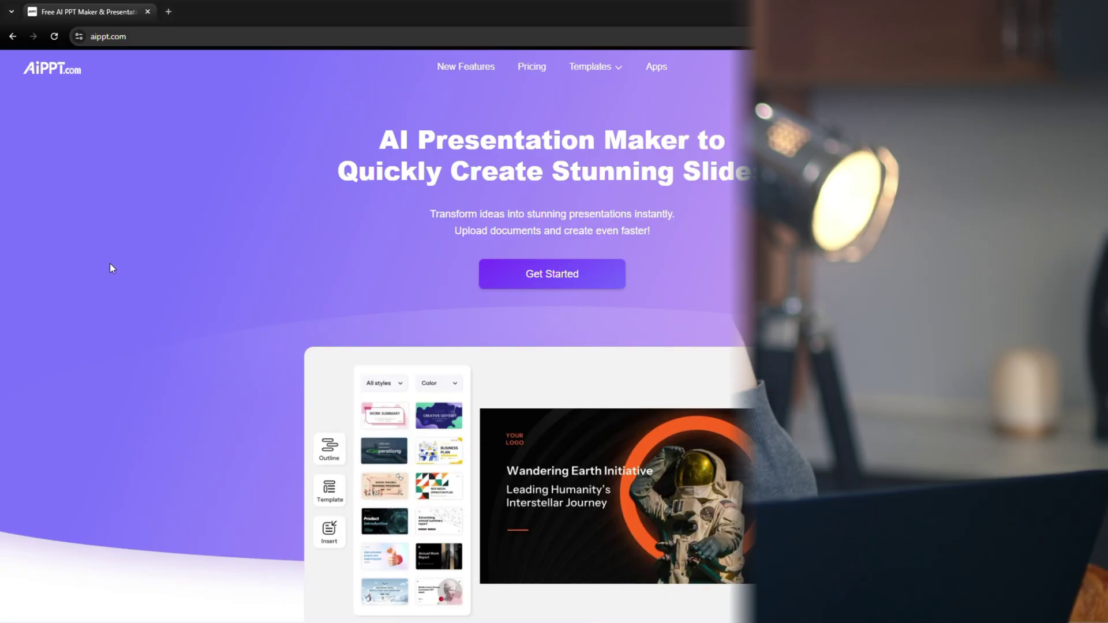
Scroll down the aippt.com homepage to the Create Slides With Flexibility carousel
{"action": "scroll", "coordinate": [111, 268], "scroll_direction": "down", "scroll_amount": 8}
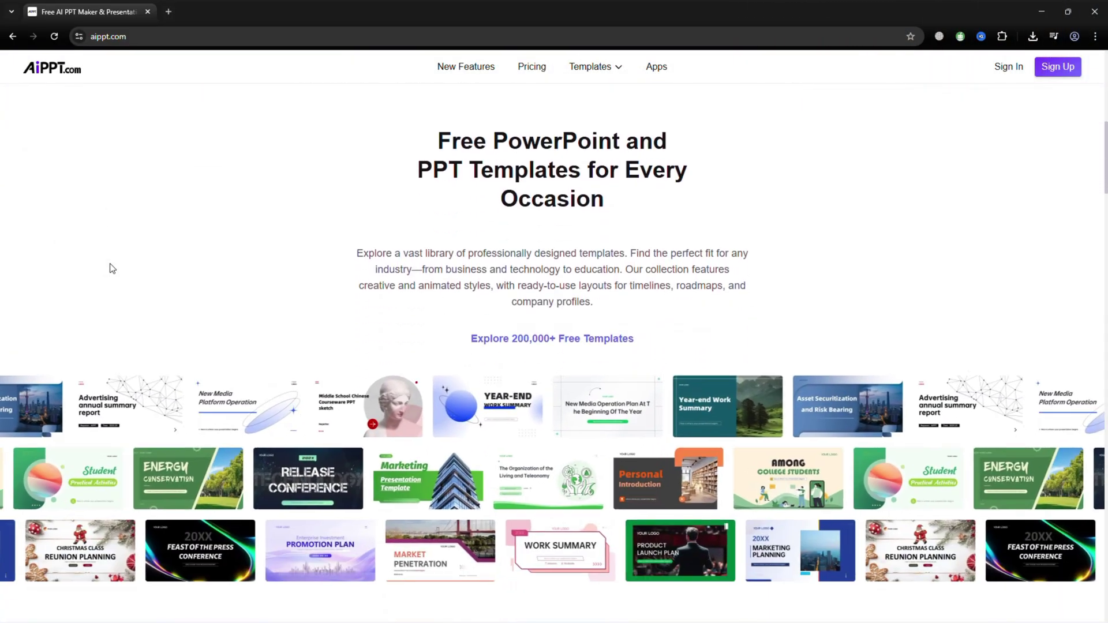
{"action": "scroll", "coordinate": [112, 268], "scroll_direction": "down", "scroll_amount": 5}
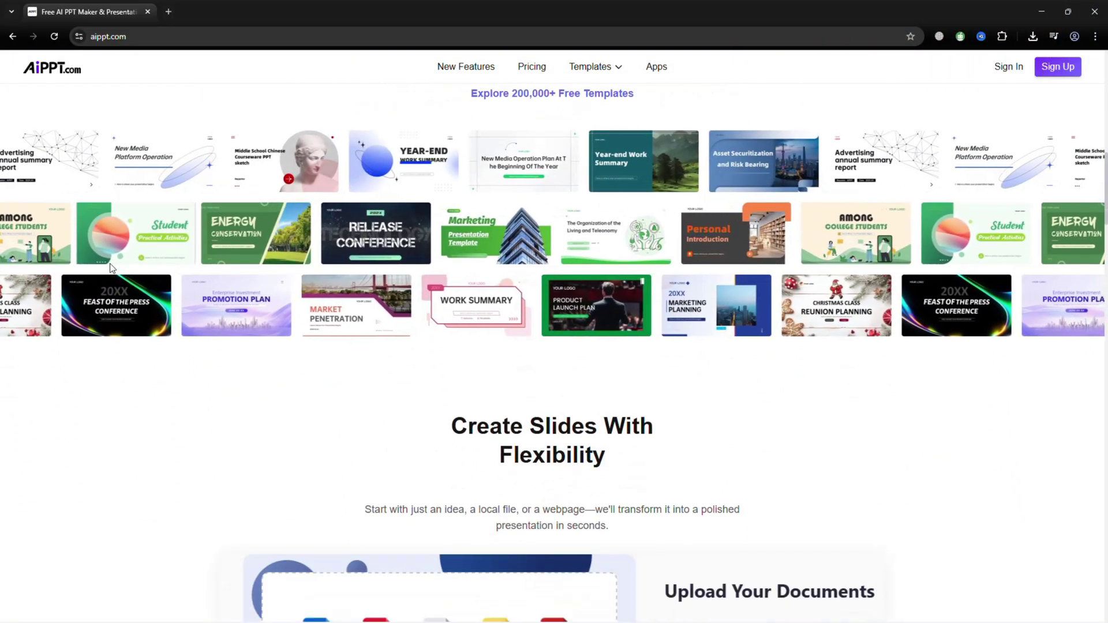
{"action": "scroll", "coordinate": [111, 269], "scroll_direction": "down", "scroll_amount": 3}
{"action": "scroll", "coordinate": [113, 269], "scroll_direction": "down", "scroll_amount": 3}
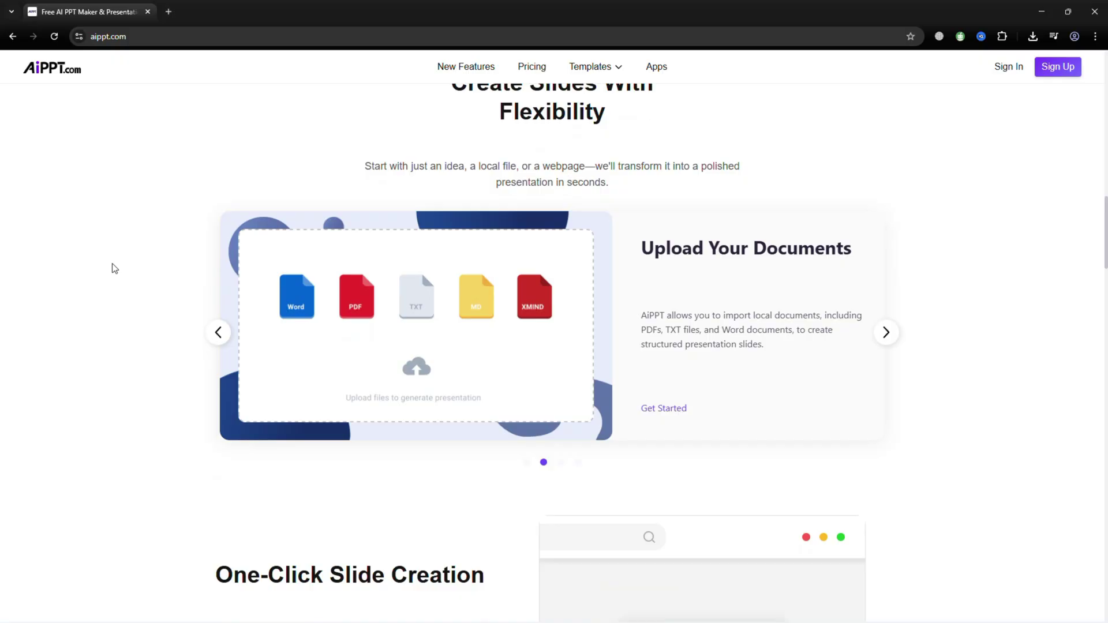
Advance the carousel to Import from Google Drive, then enter the account password to sign in
{"action": "left_click", "coordinate": [891, 337]}
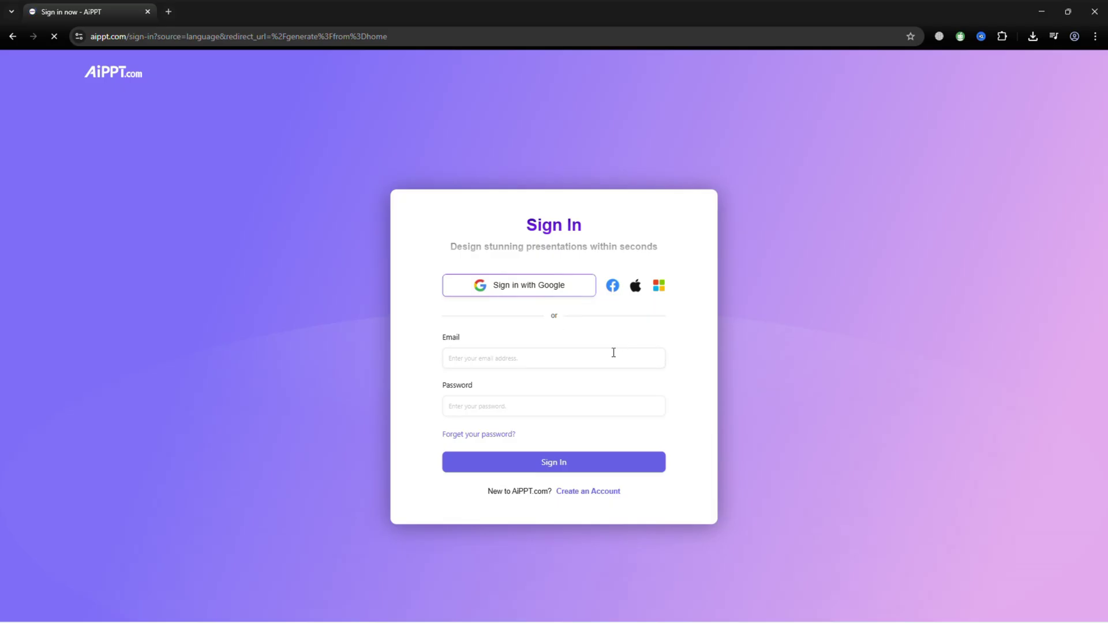
{"action": "left_click", "coordinate": [565, 402]}
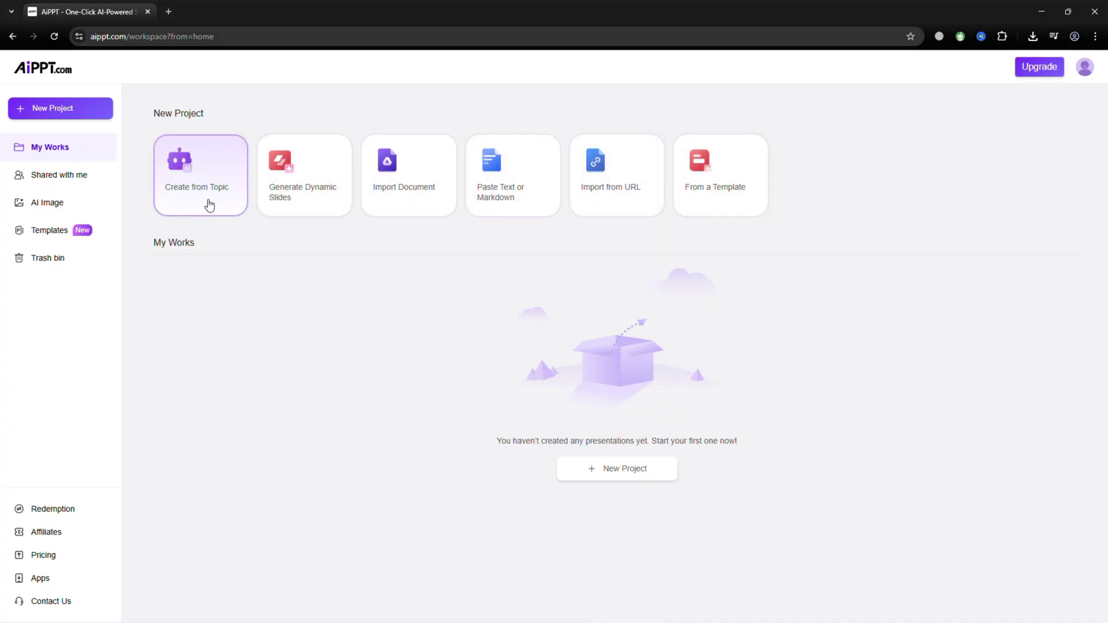
Preview the Create from Topic and Dynamic Slides creators, then return and open Import from URL
{"action": "left_click", "coordinate": [218, 197]}
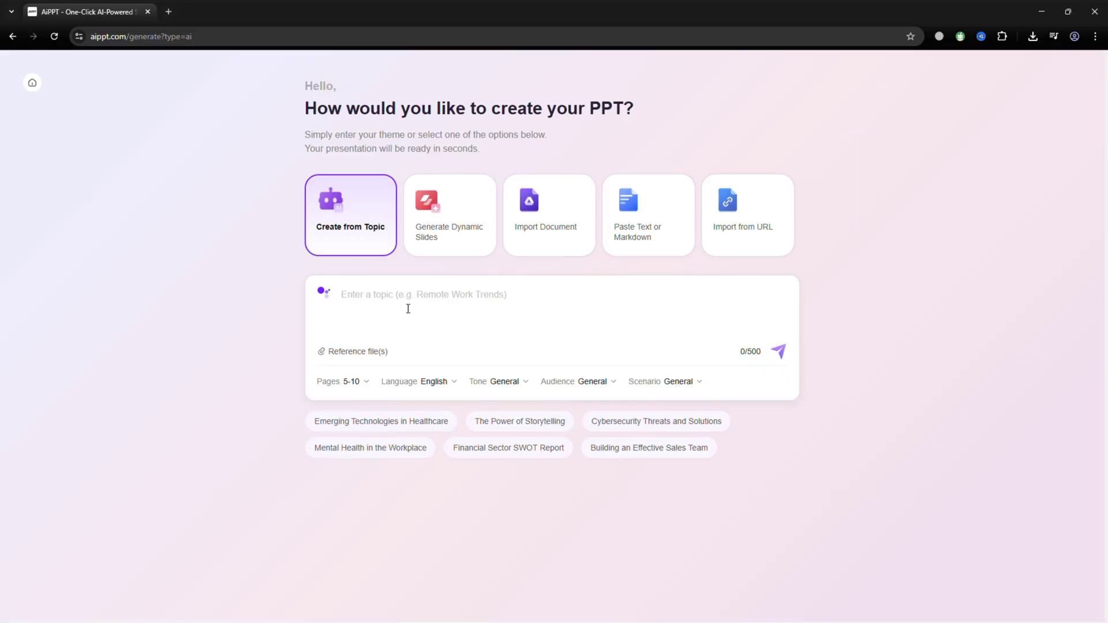
{"action": "left_click", "coordinate": [416, 307]}
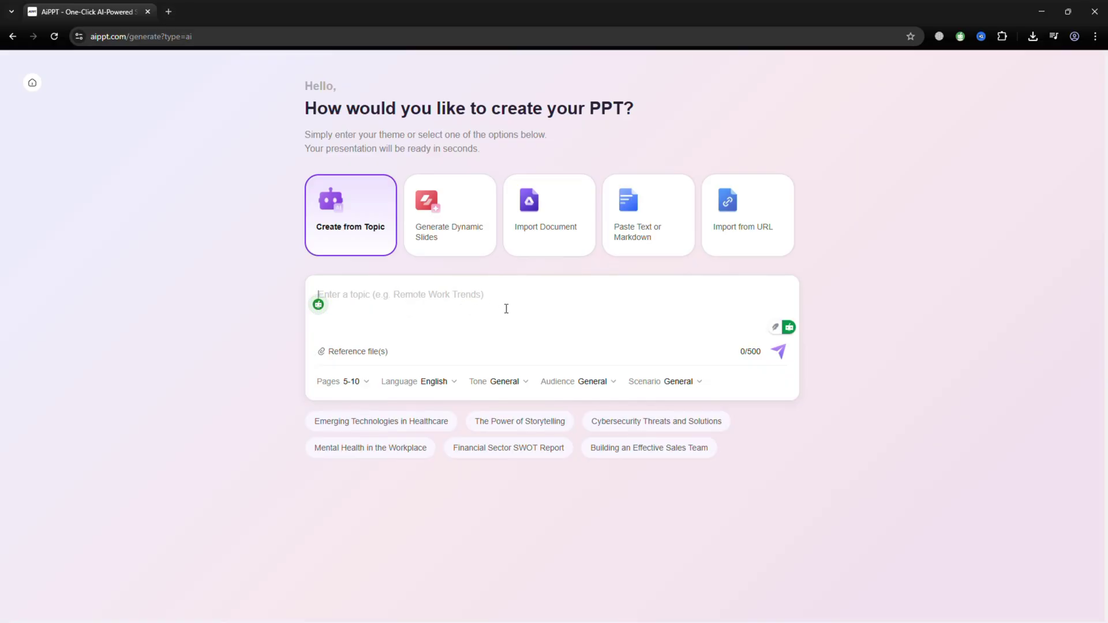
{"action": "left_click", "coordinate": [460, 250]}
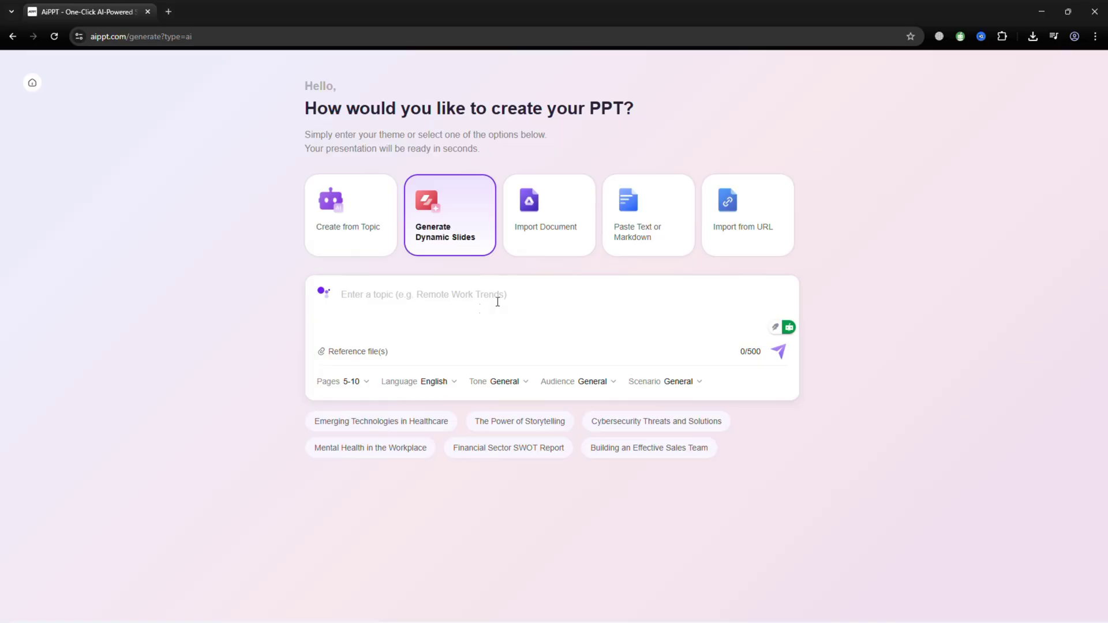
{"action": "left_click", "coordinate": [572, 315]}
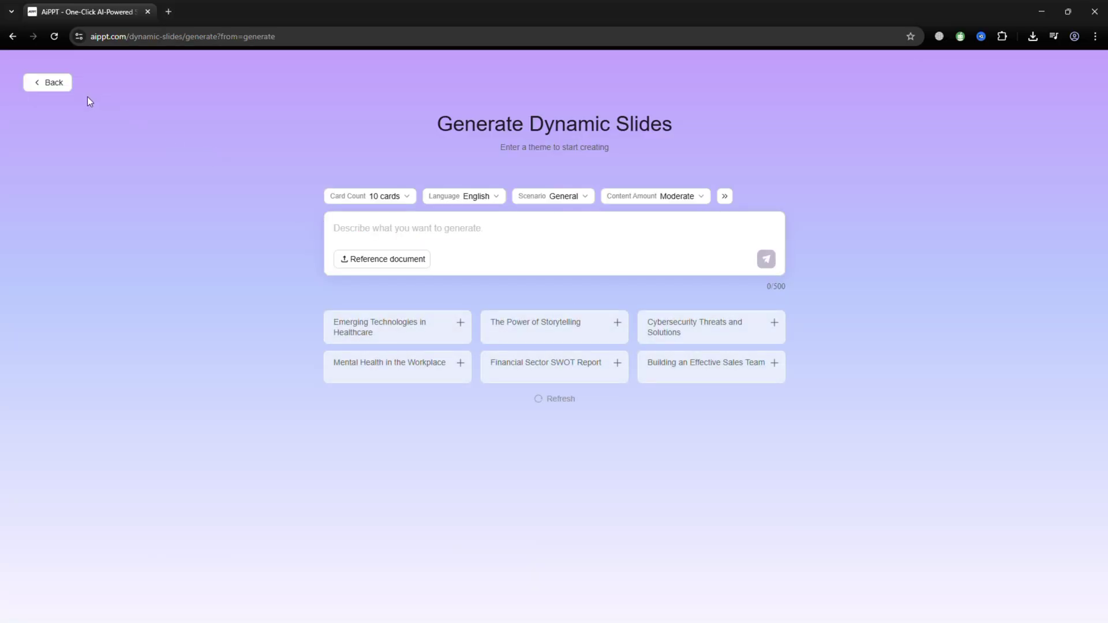
{"action": "left_click", "coordinate": [47, 83]}
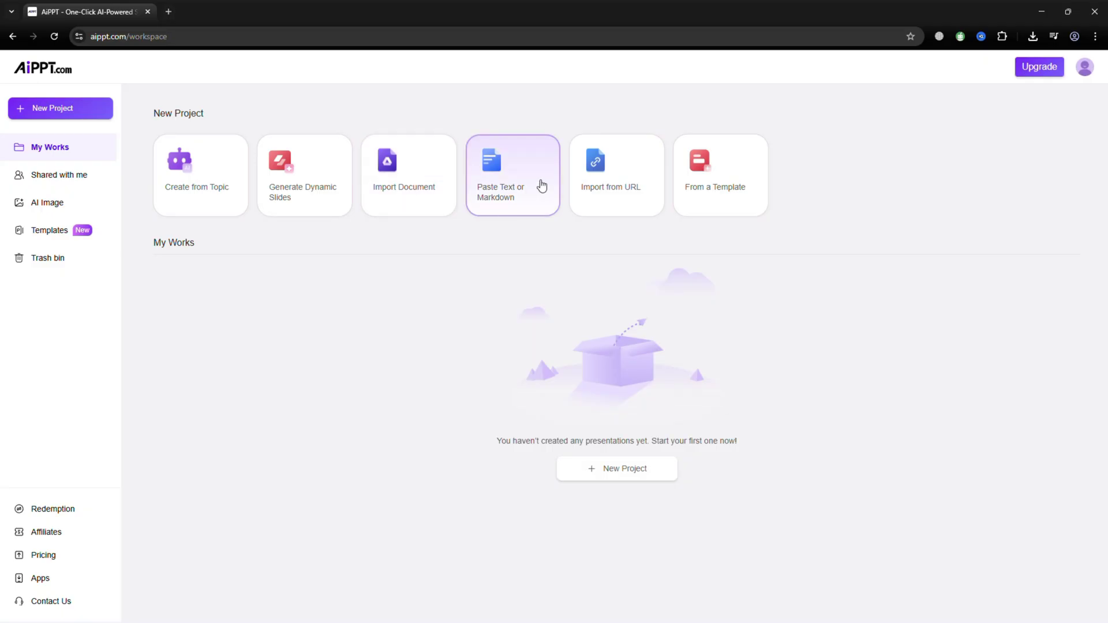
{"action": "left_click", "coordinate": [541, 185]}
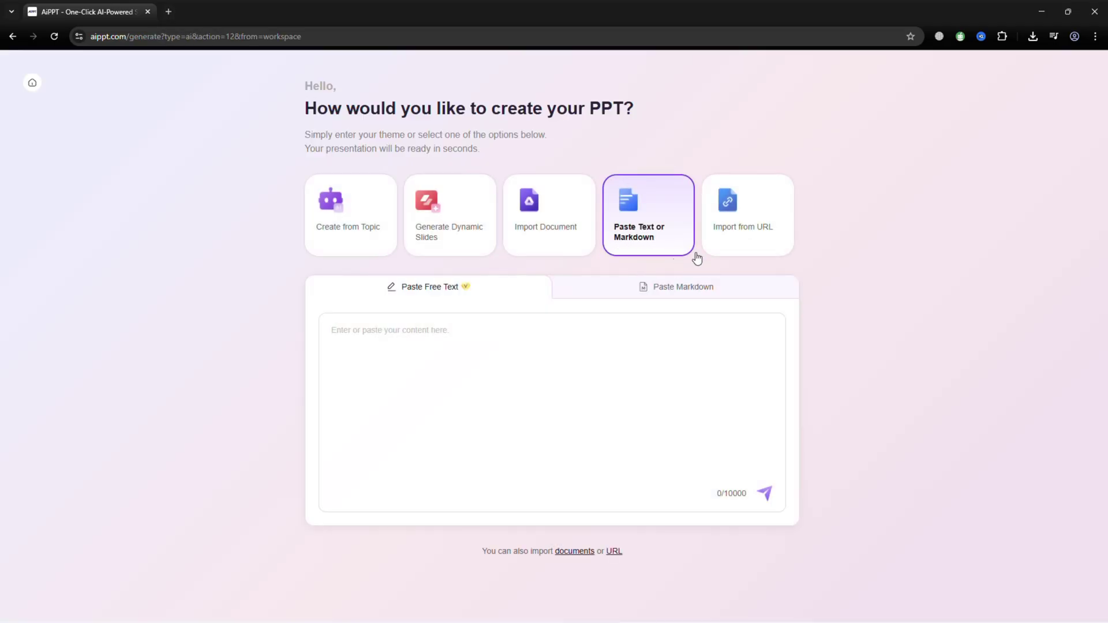
{"action": "left_click", "coordinate": [761, 237]}
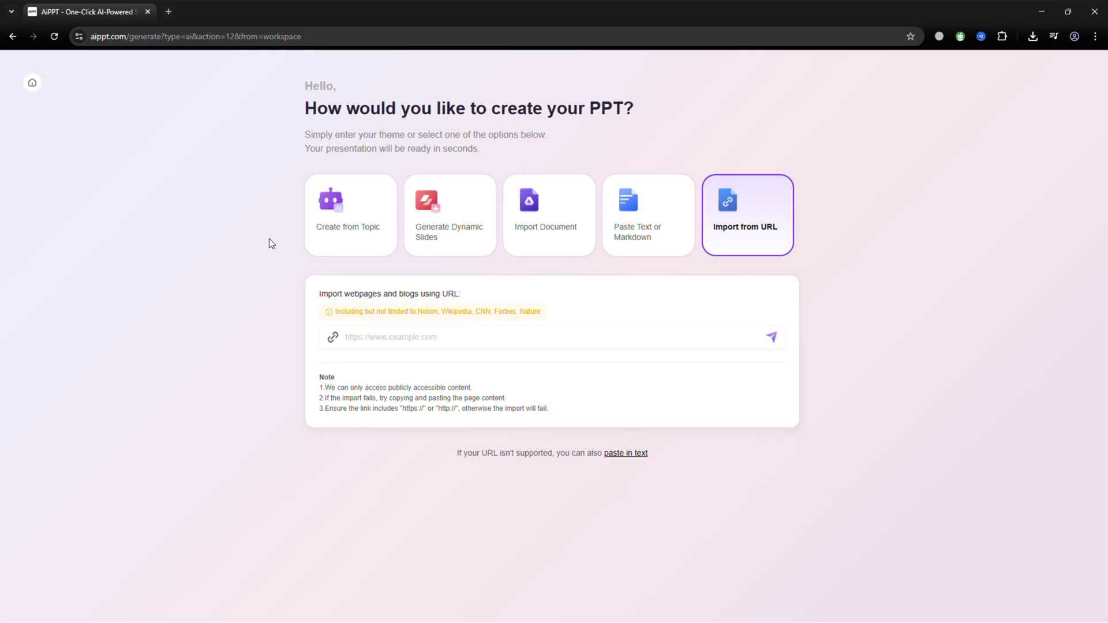
In Generate Dynamic Slides, paste the 'Create slides about AI trends in 2025' prompt and keep 10 cards
{"action": "left_click", "coordinate": [479, 205]}
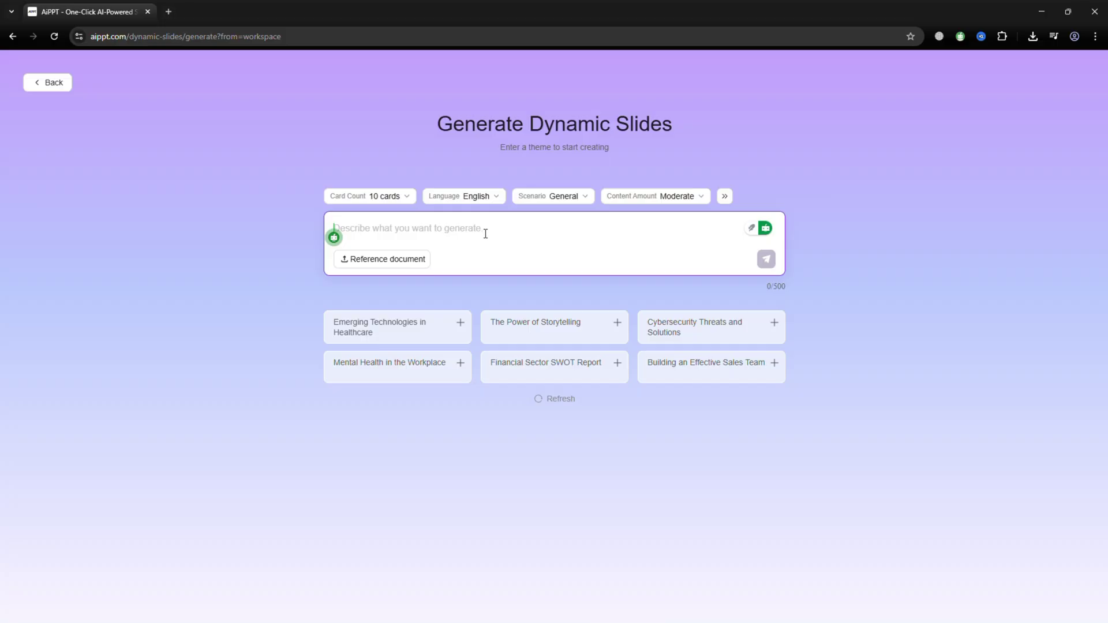
{"action": "type", "text": "Create slides about AI trends in 2025"}
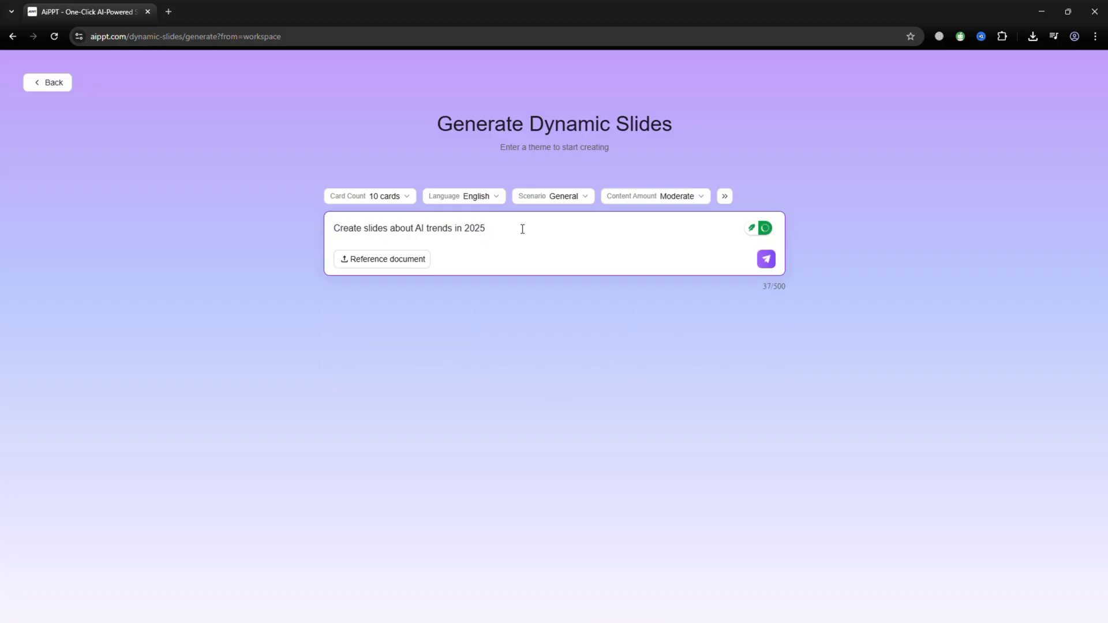
{"action": "left_click", "coordinate": [388, 198]}
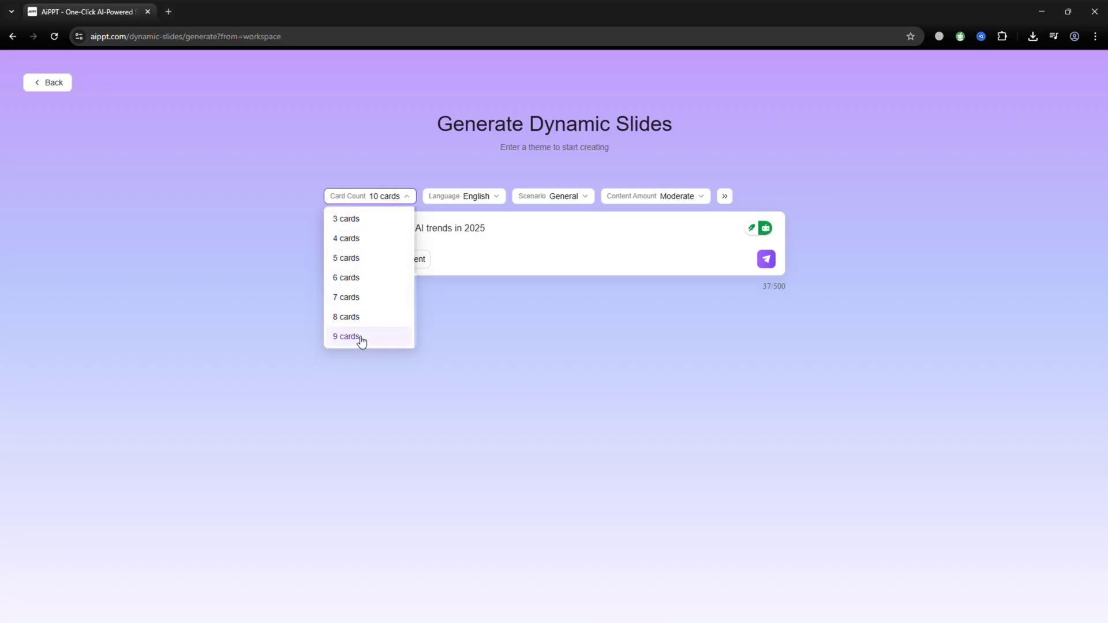
{"action": "scroll", "coordinate": [361, 341], "scroll_direction": "down", "scroll_amount": 3}
{"action": "left_click", "coordinate": [499, 247]}
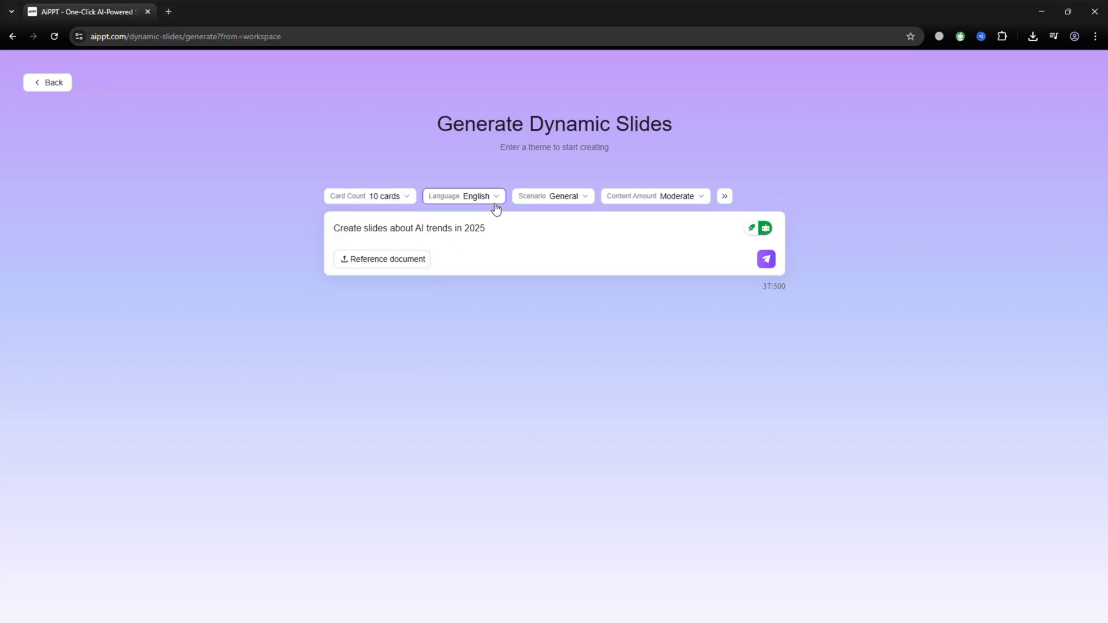
Keep English, General scenario and Moderate content, then start generating the outline
{"action": "left_click", "coordinate": [496, 201]}
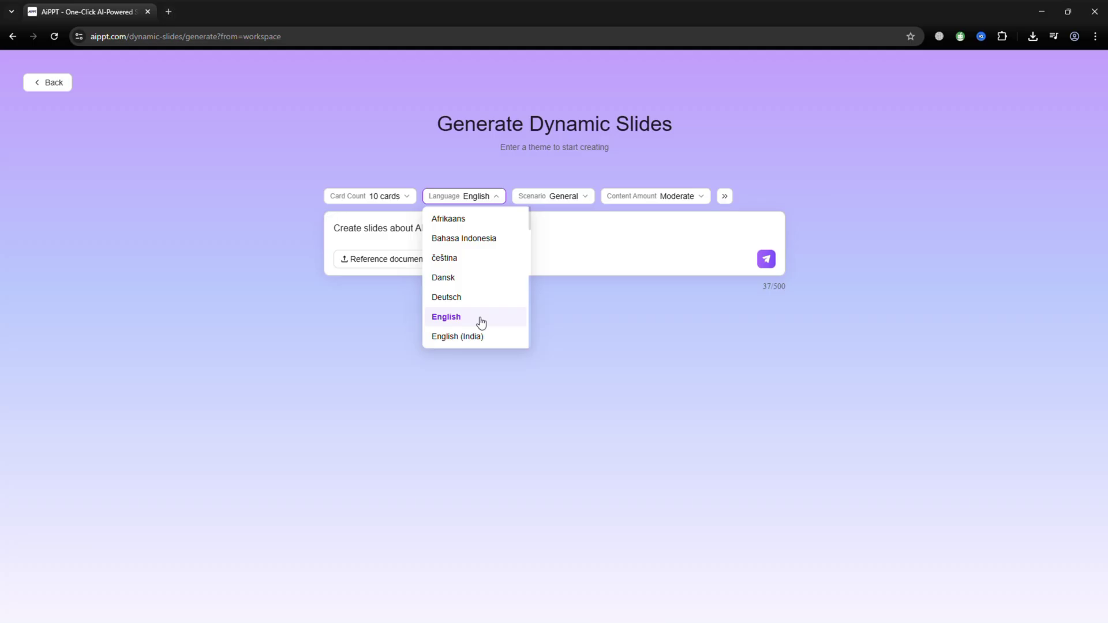
{"action": "scroll", "coordinate": [479, 312], "scroll_direction": "down", "scroll_amount": 12}
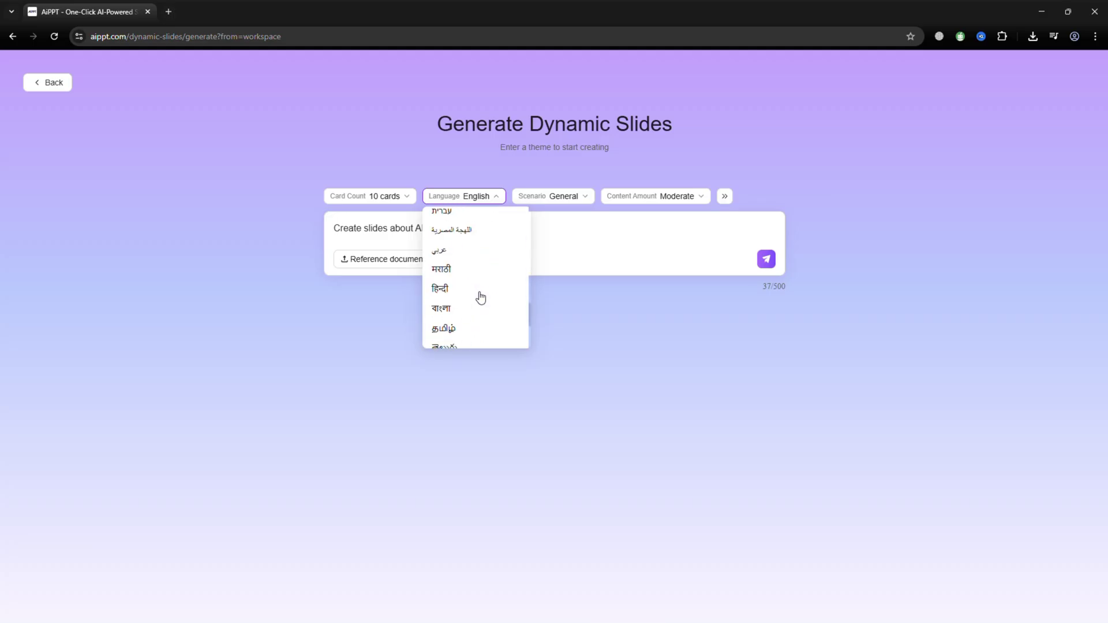
{"action": "scroll", "coordinate": [481, 299], "scroll_direction": "down", "scroll_amount": 3}
{"action": "left_click", "coordinate": [620, 242]}
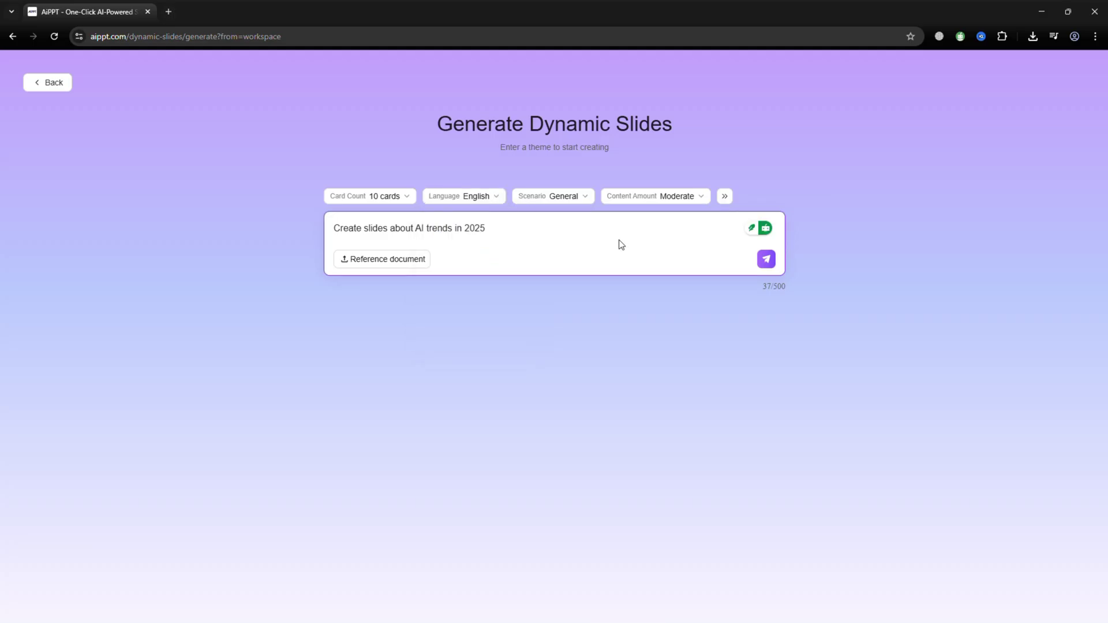
{"action": "left_click", "coordinate": [582, 199]}
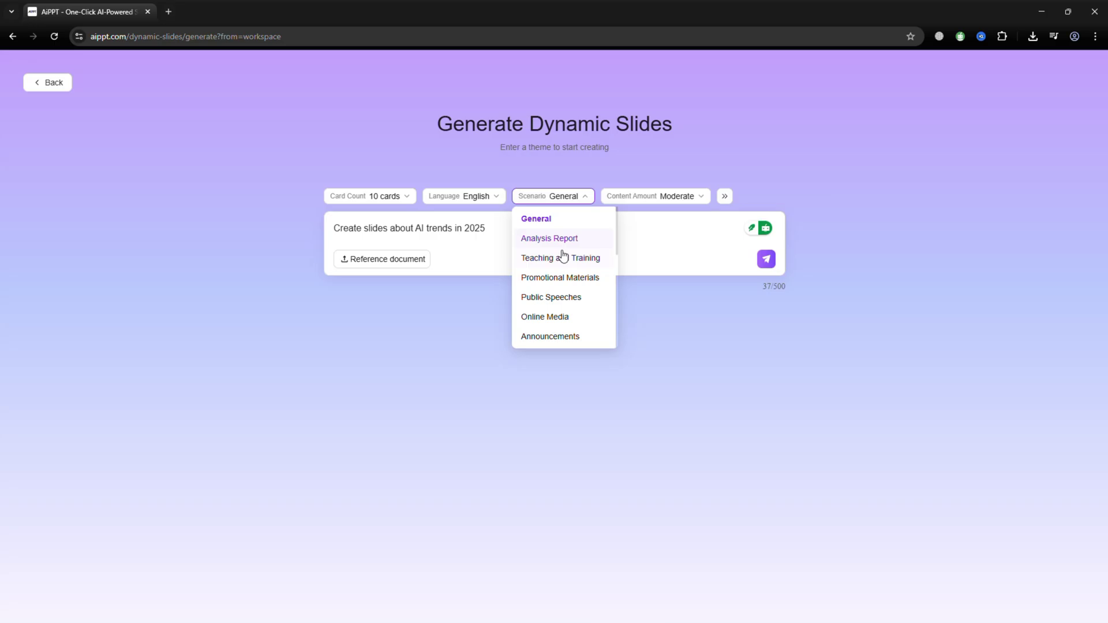
{"action": "scroll", "coordinate": [567, 272], "scroll_direction": "down", "scroll_amount": 3}
{"action": "scroll", "coordinate": [565, 286], "scroll_direction": "down", "scroll_amount": 5}
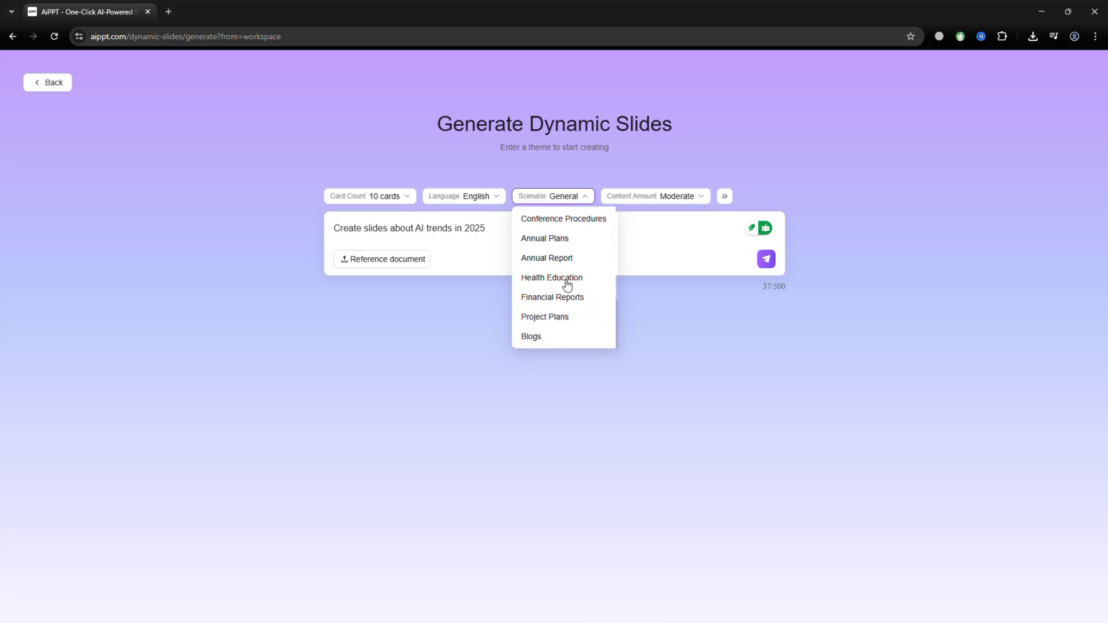
{"action": "left_click", "coordinate": [700, 196]}
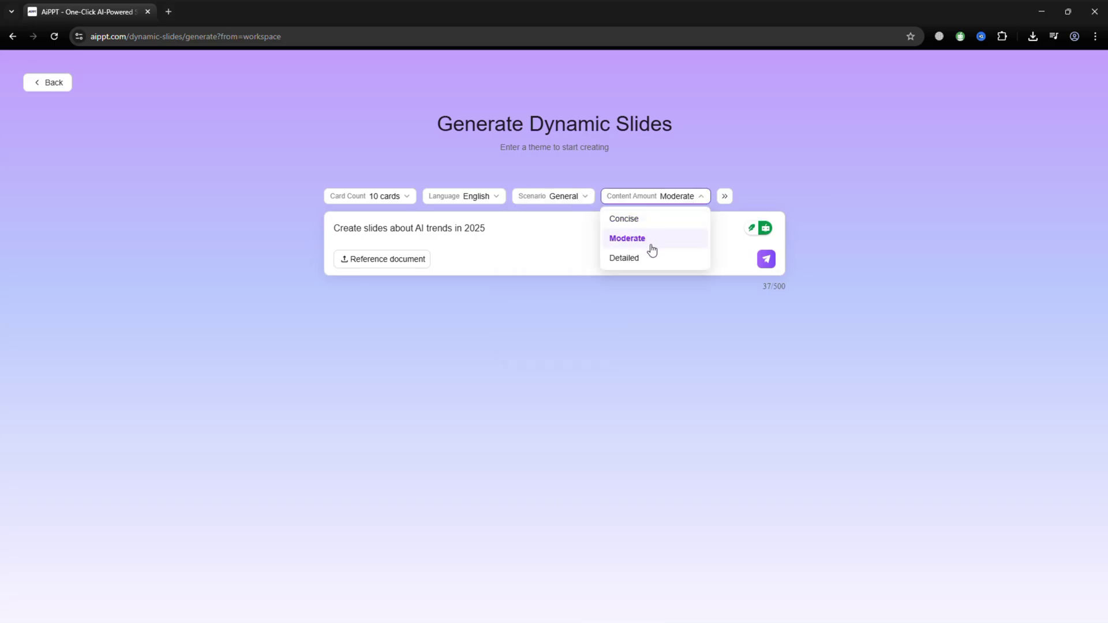
{"action": "left_click", "coordinate": [766, 260]}
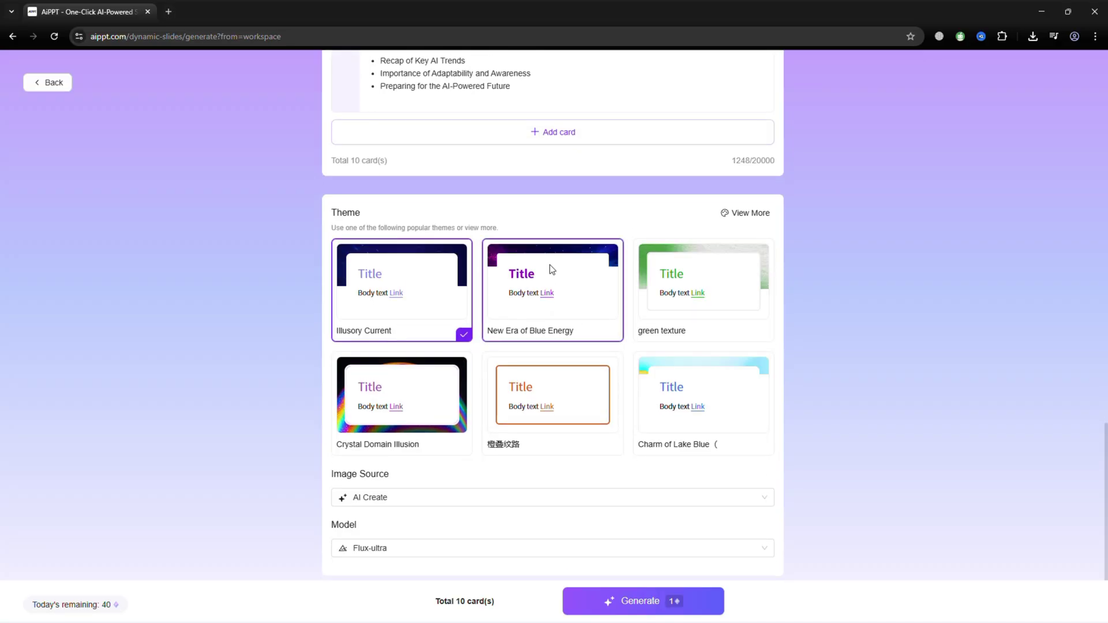
Pick the green texture theme, keep AI Create images with the Flux-ultra model, and generate the deck
{"action": "left_click", "coordinate": [746, 283]}
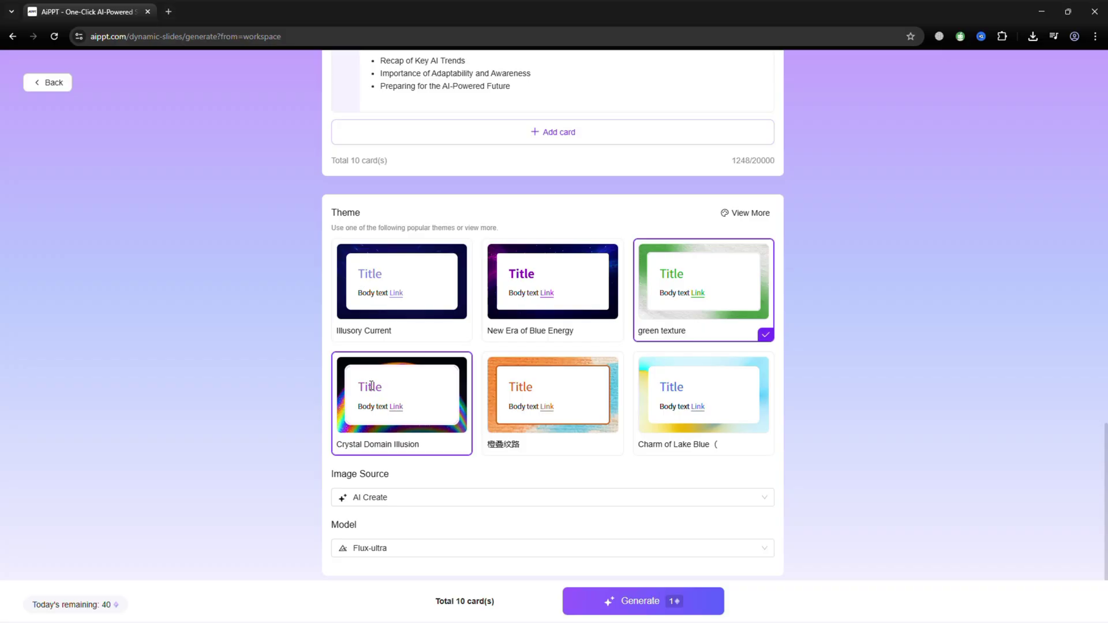
{"action": "left_click", "coordinate": [437, 498]}
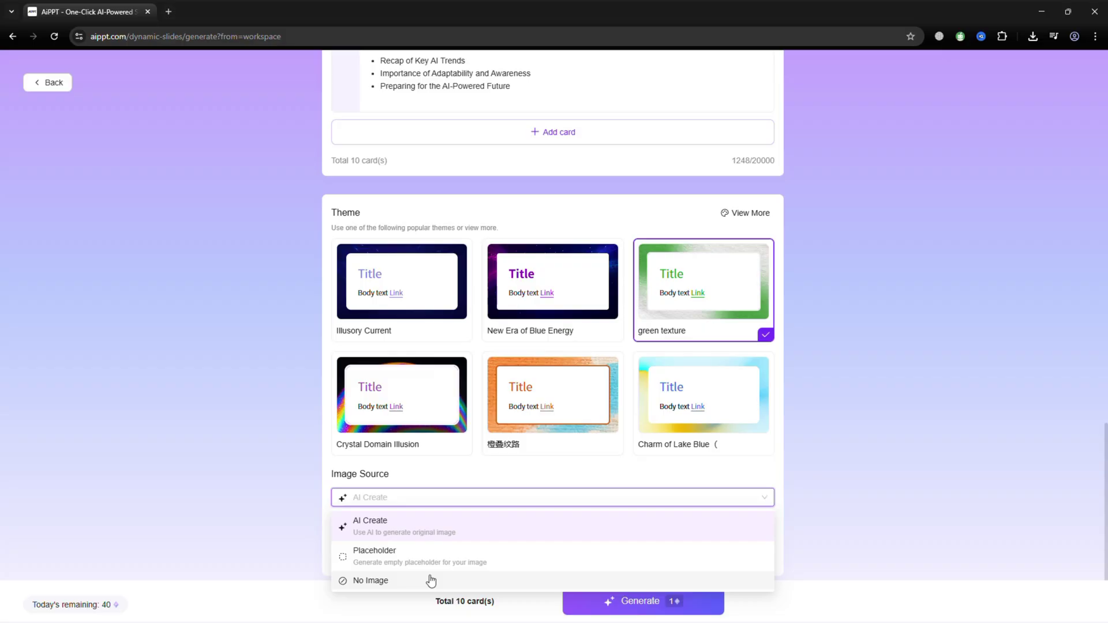
{"action": "left_click", "coordinate": [491, 478]}
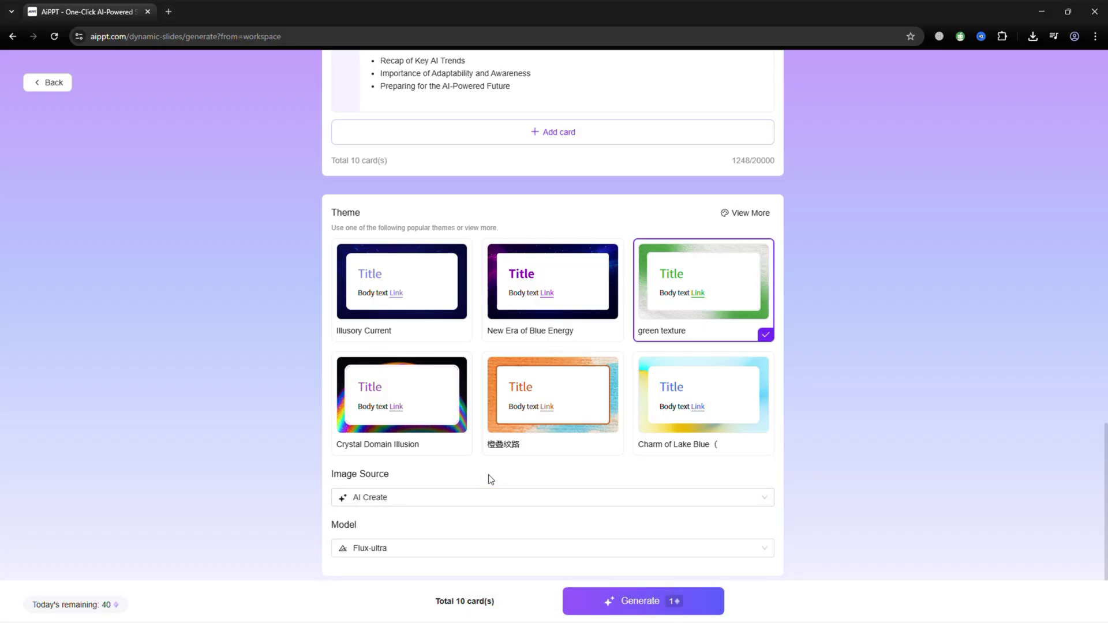
{"action": "left_click", "coordinate": [429, 550]}
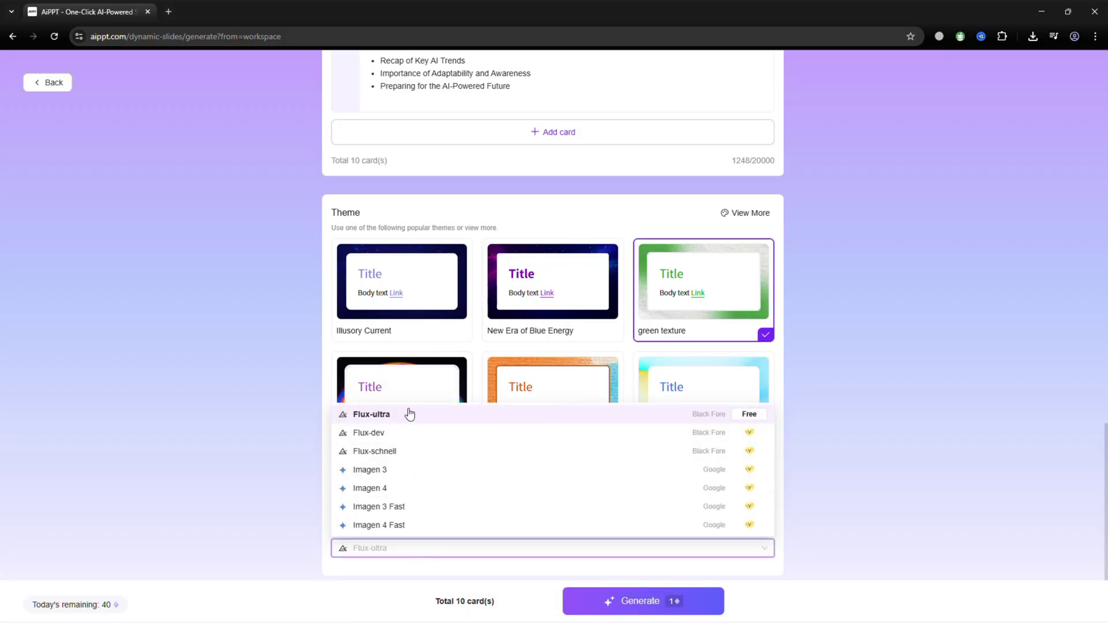
{"action": "scroll", "coordinate": [541, 466], "scroll_direction": "up", "scroll_amount": 2}
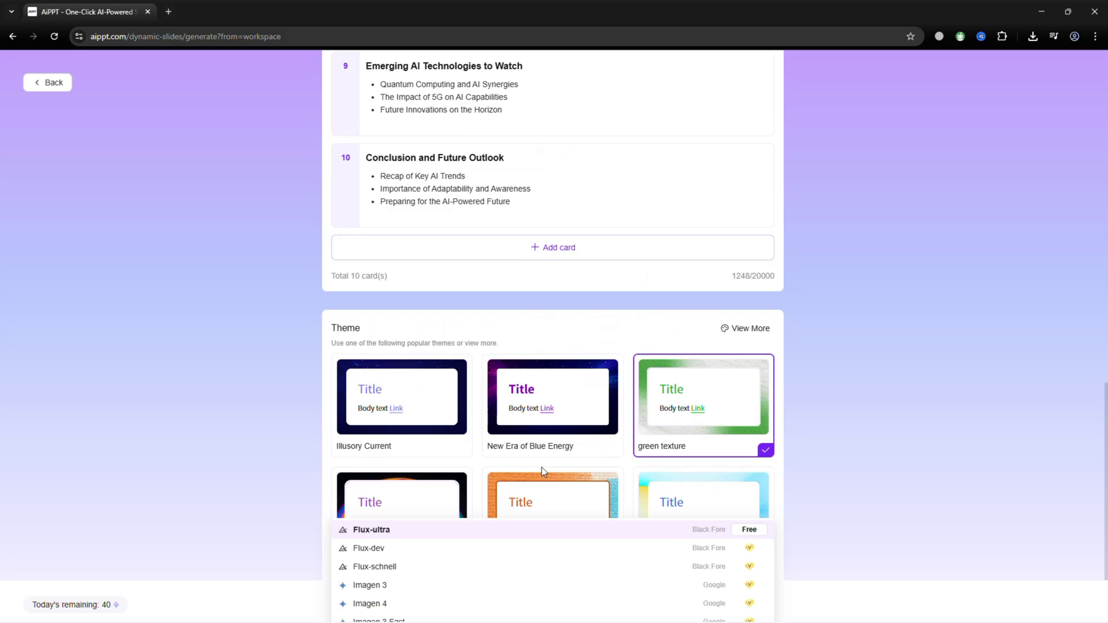
{"action": "scroll", "coordinate": [470, 525], "scroll_direction": "down", "scroll_amount": 2}
{"action": "left_click", "coordinate": [234, 425]}
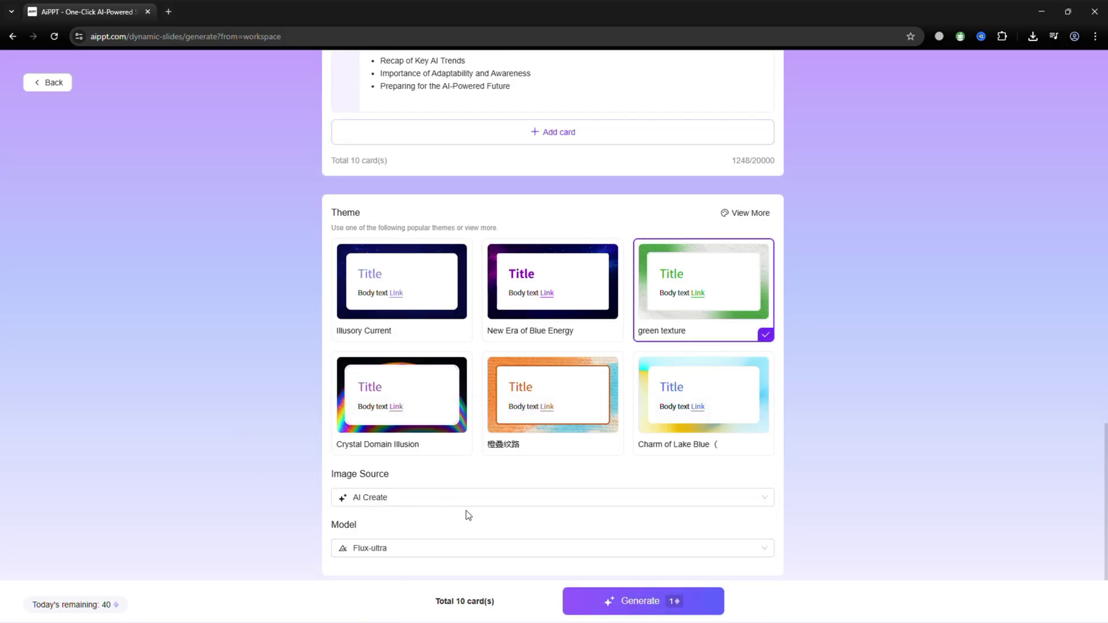
{"action": "scroll", "coordinate": [653, 510], "scroll_direction": "up", "scroll_amount": 10}
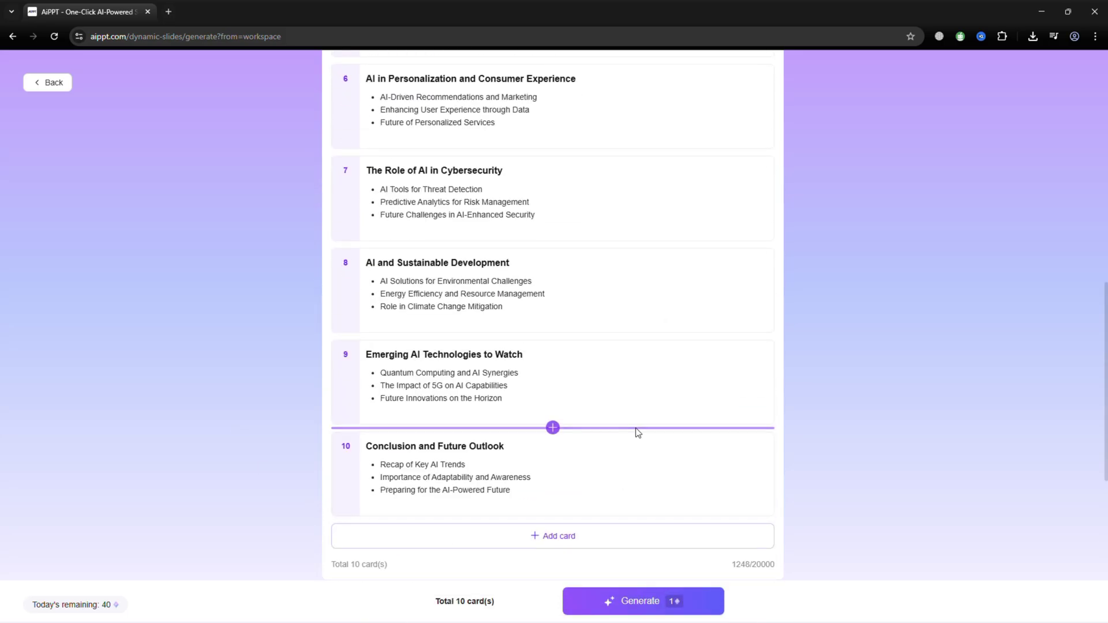
{"action": "scroll", "coordinate": [638, 433], "scroll_direction": "down", "scroll_amount": 10}
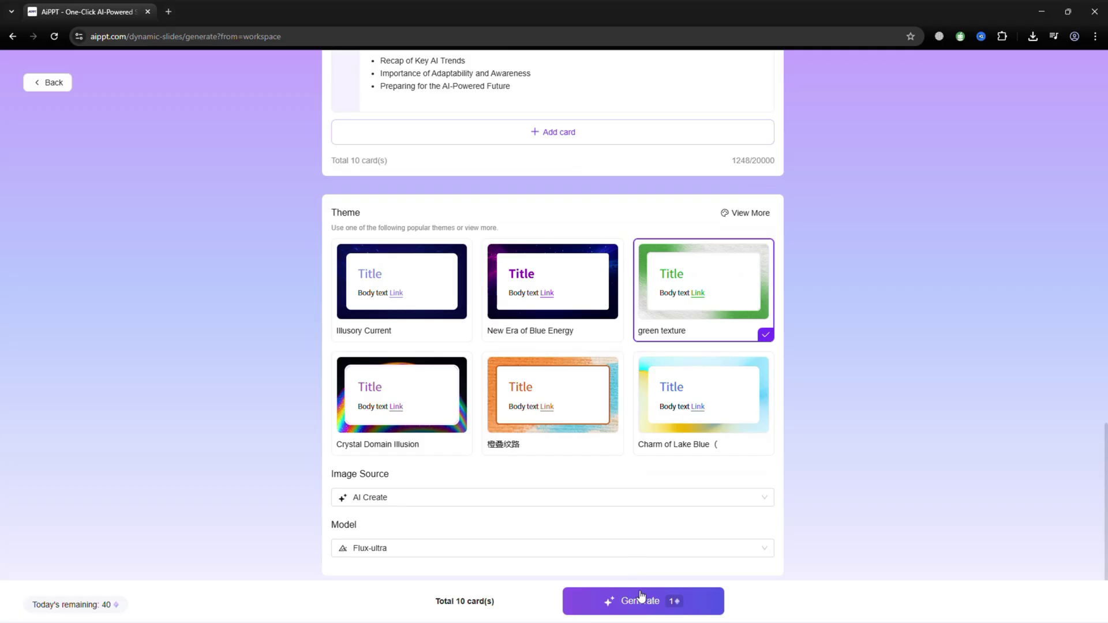
{"action": "left_click", "coordinate": [654, 607]}
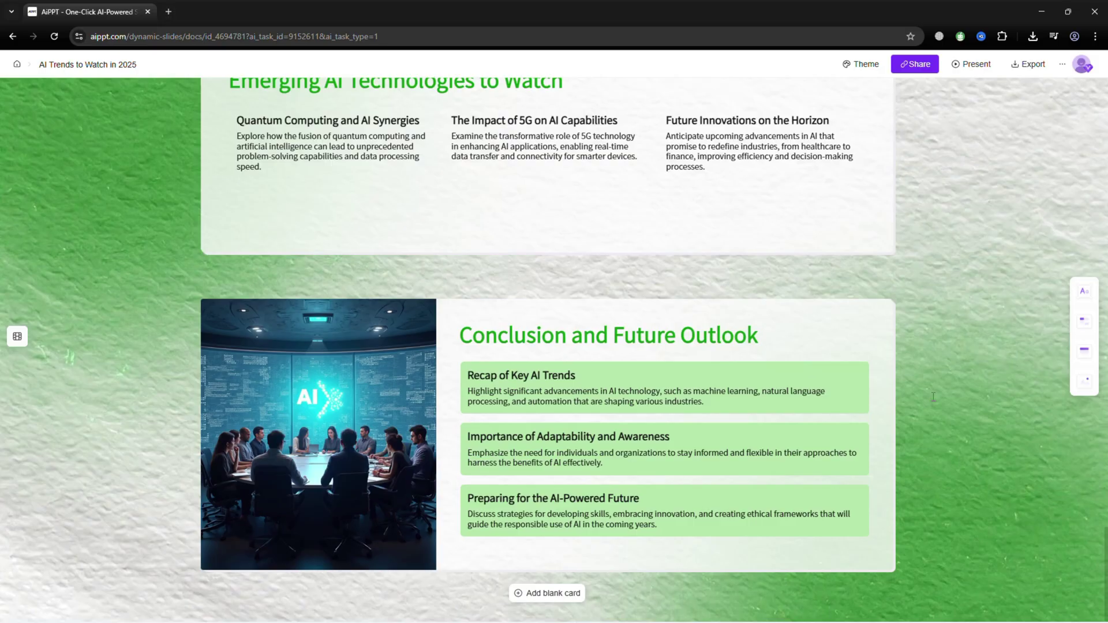
Replace the Increased Efficiency through Automation paragraph with the text 'bdnsjkakjsjkdsajkd'
{"action": "scroll", "coordinate": [933, 397], "scroll_direction": "up", "scroll_amount": 14}
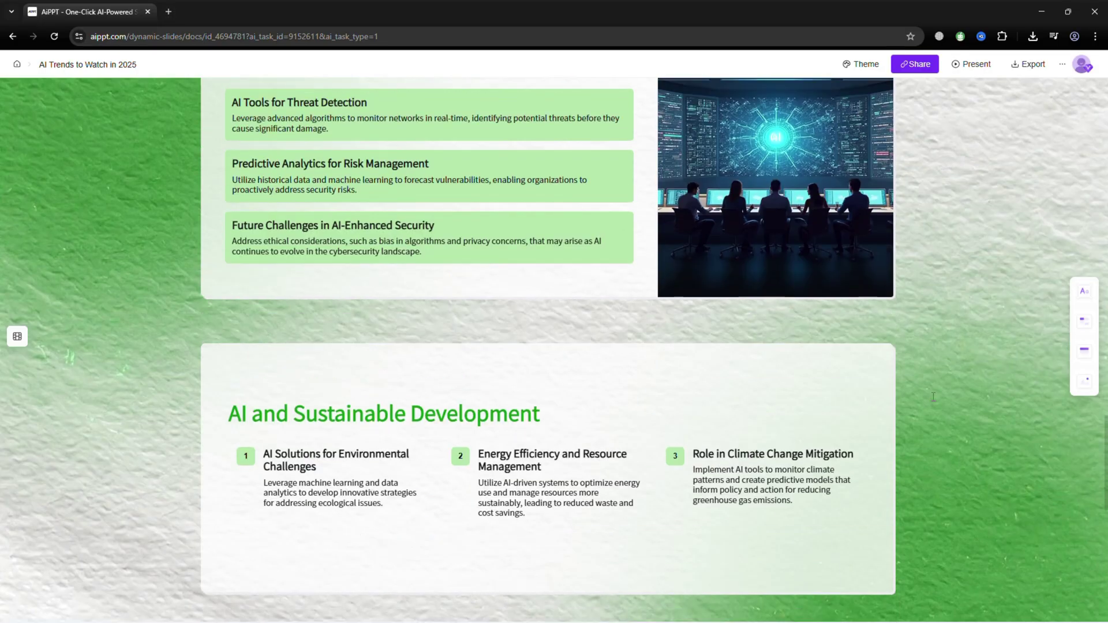
{"action": "scroll", "coordinate": [933, 397], "scroll_direction": "up", "scroll_amount": 10}
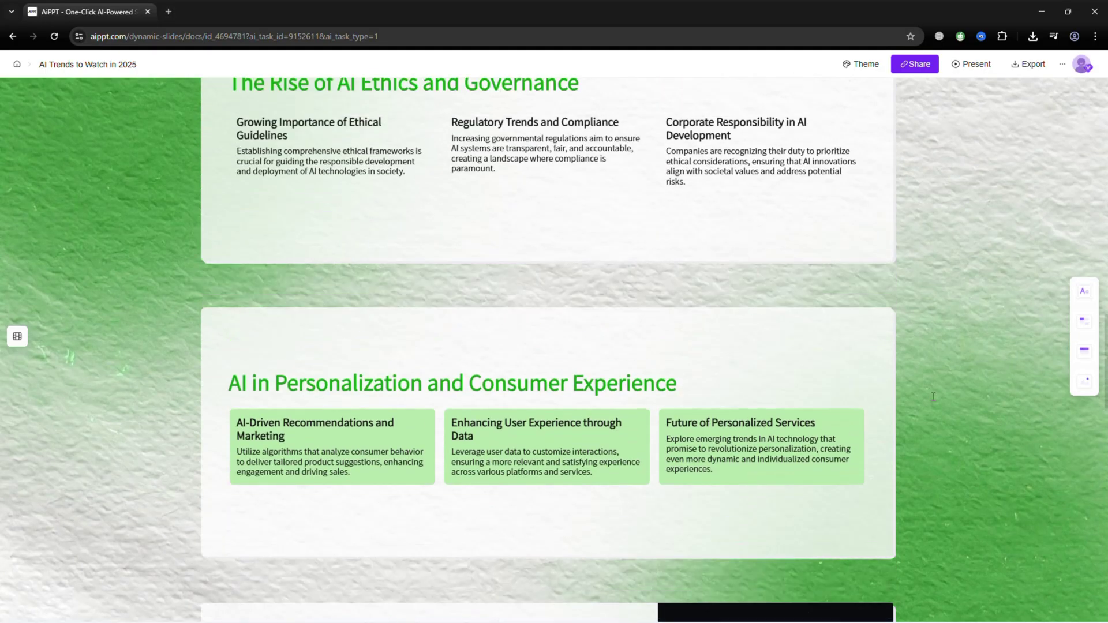
{"action": "scroll", "coordinate": [933, 397], "scroll_direction": "up", "scroll_amount": 4}
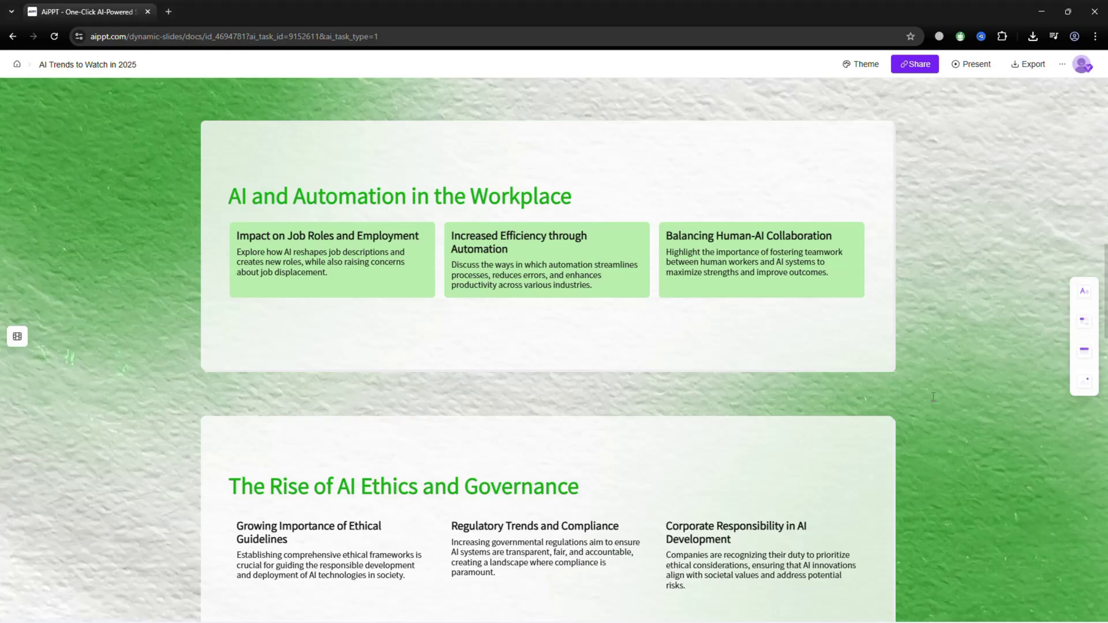
{"action": "scroll", "coordinate": [933, 397], "scroll_direction": "up", "scroll_amount": 9}
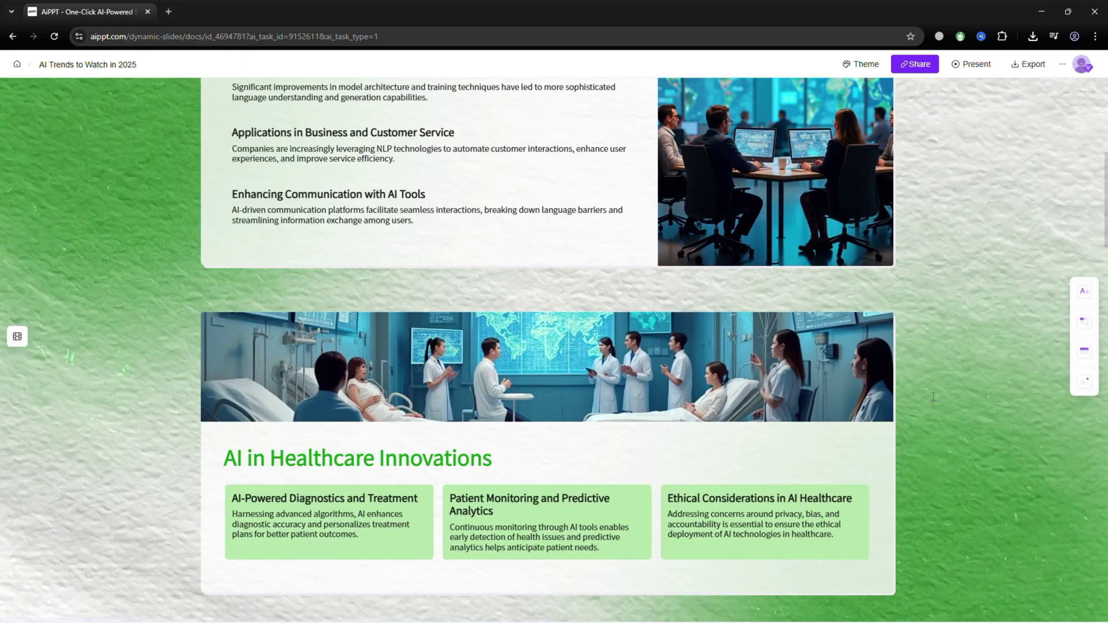
{"action": "scroll", "coordinate": [933, 397], "scroll_direction": "up", "scroll_amount": 7}
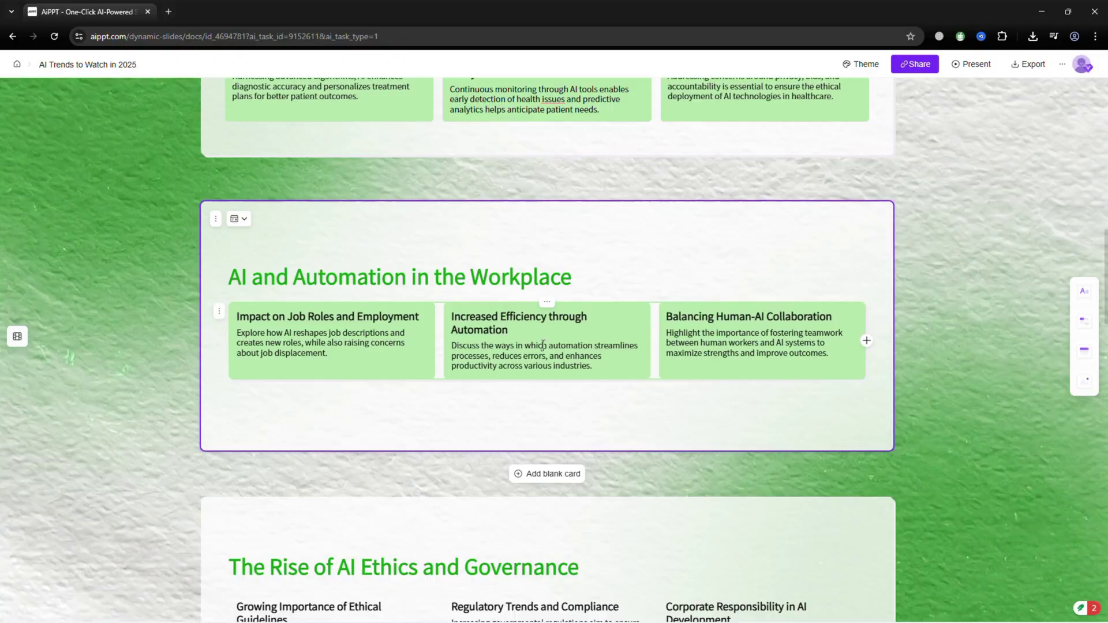
{"action": "triple_click", "coordinate": [543, 345]}
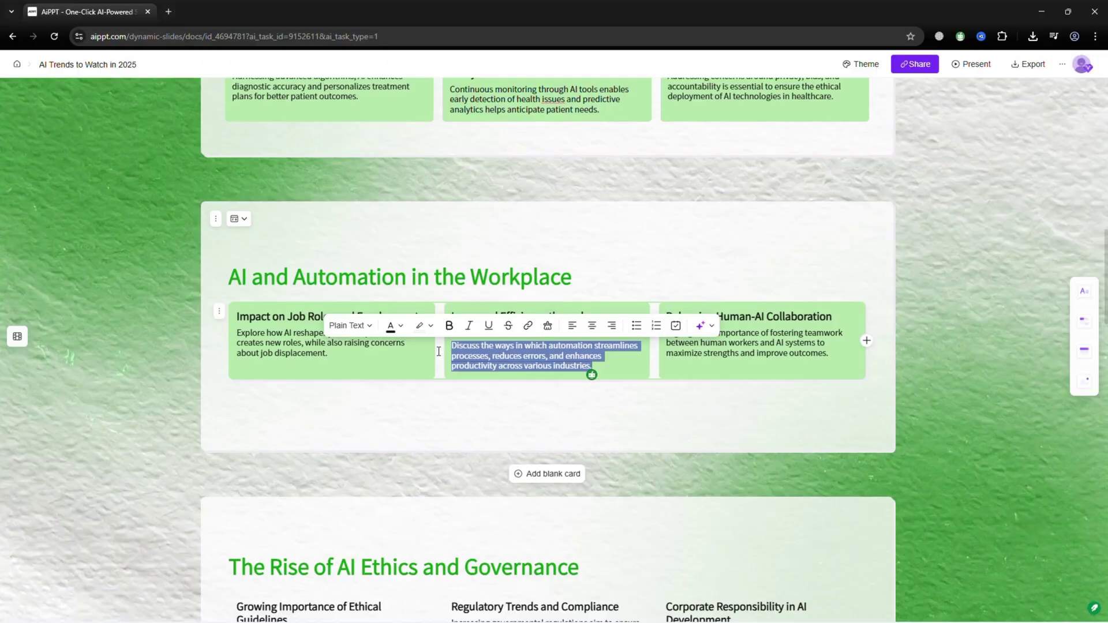
{"action": "type", "text": "bdnsjkakjsjkdsajkdkjsa"}
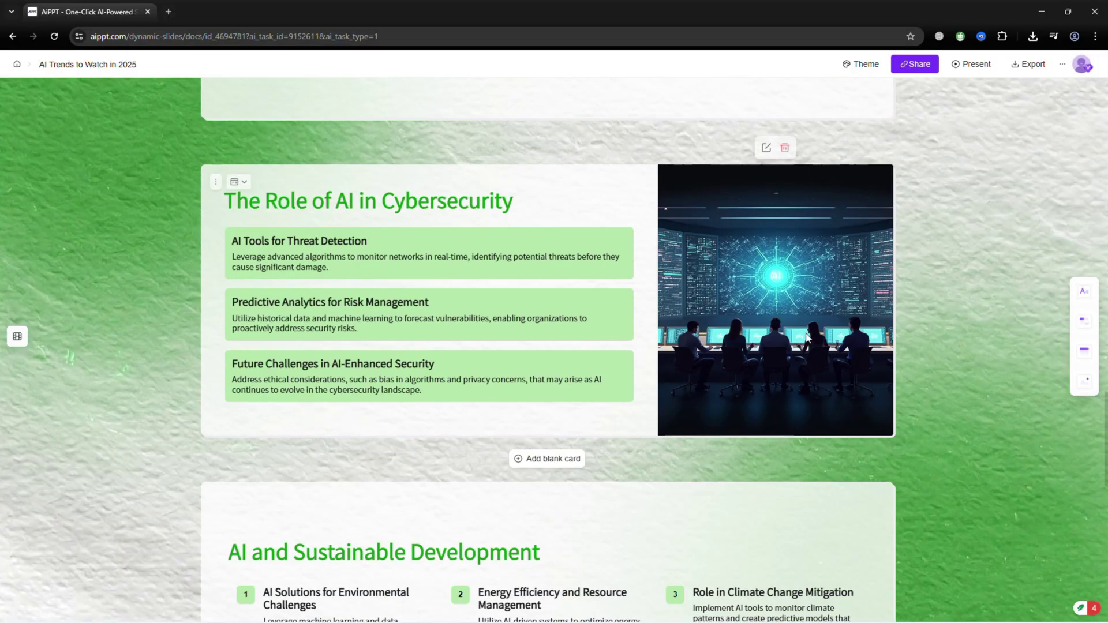
Swap the Cybersecurity slide's picture for a gallery image
{"action": "left_click", "coordinate": [776, 138]}
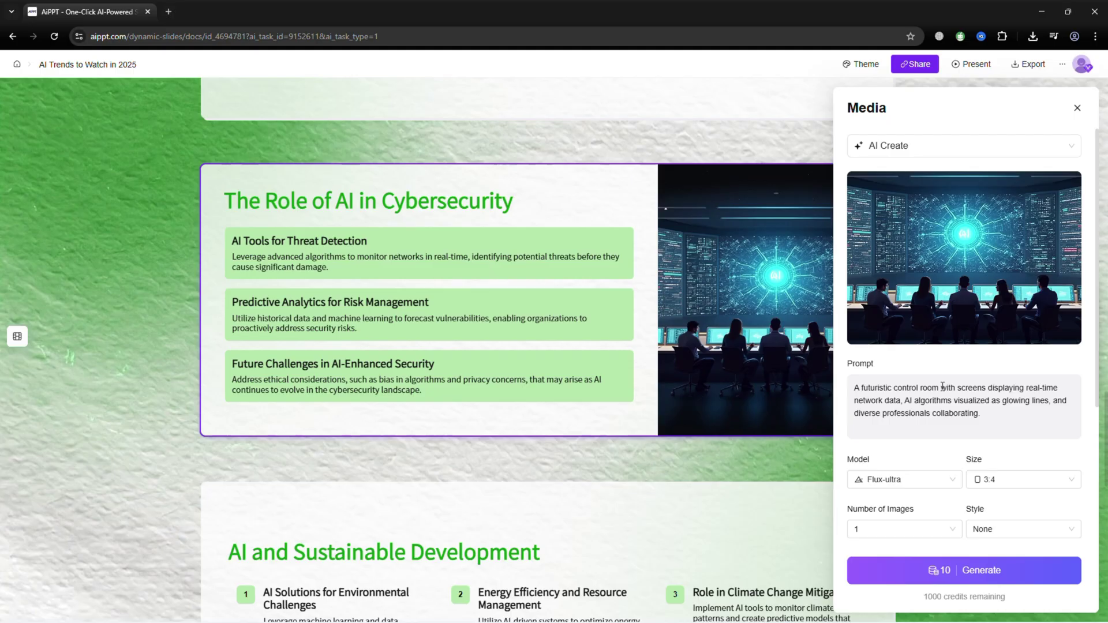
{"action": "scroll", "coordinate": [964, 346], "scroll_direction": "down", "scroll_amount": 5}
{"action": "left_click", "coordinate": [1055, 336]}
{"action": "left_click", "coordinate": [363, 256]}
Make the first Cybersecurity paragraph a Heading2 coloured crimson red
{"action": "triple_click", "coordinate": [363, 257]}
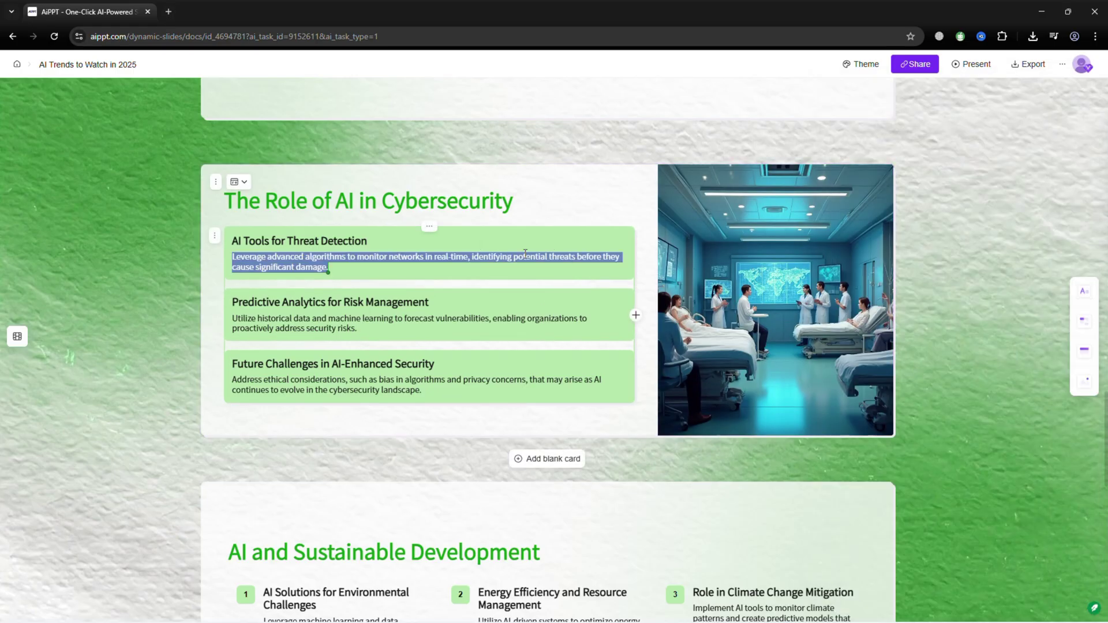
{"action": "left_click", "coordinate": [109, 237]}
{"action": "left_click", "coordinate": [136, 393]}
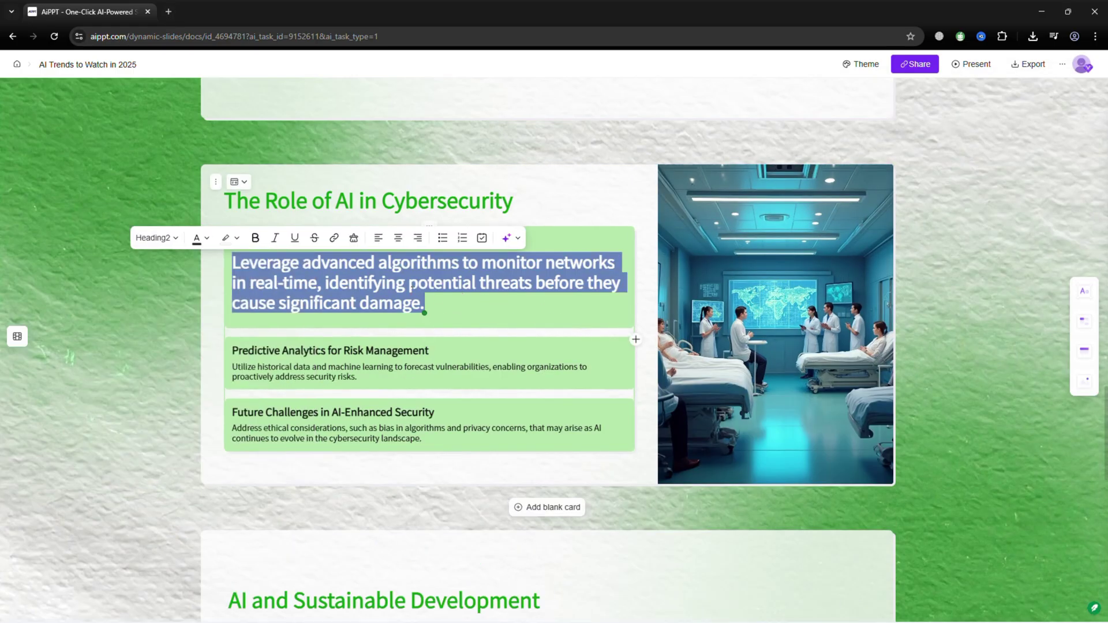
{"action": "left_click", "coordinate": [225, 239]}
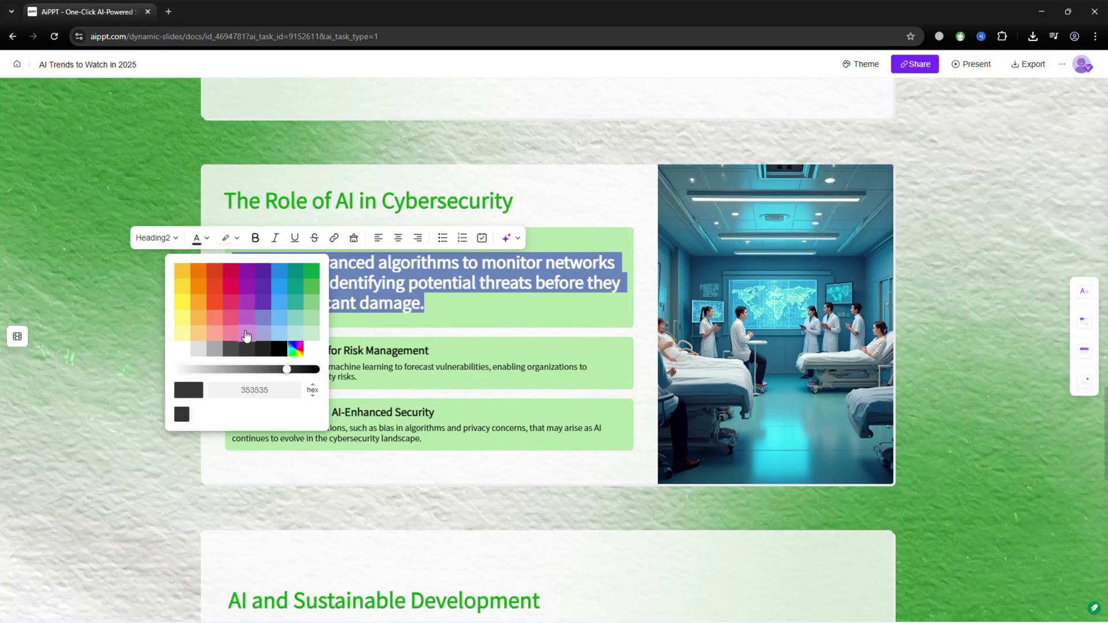
{"action": "left_click", "coordinate": [231, 278]}
{"action": "left_click", "coordinate": [459, 299]}
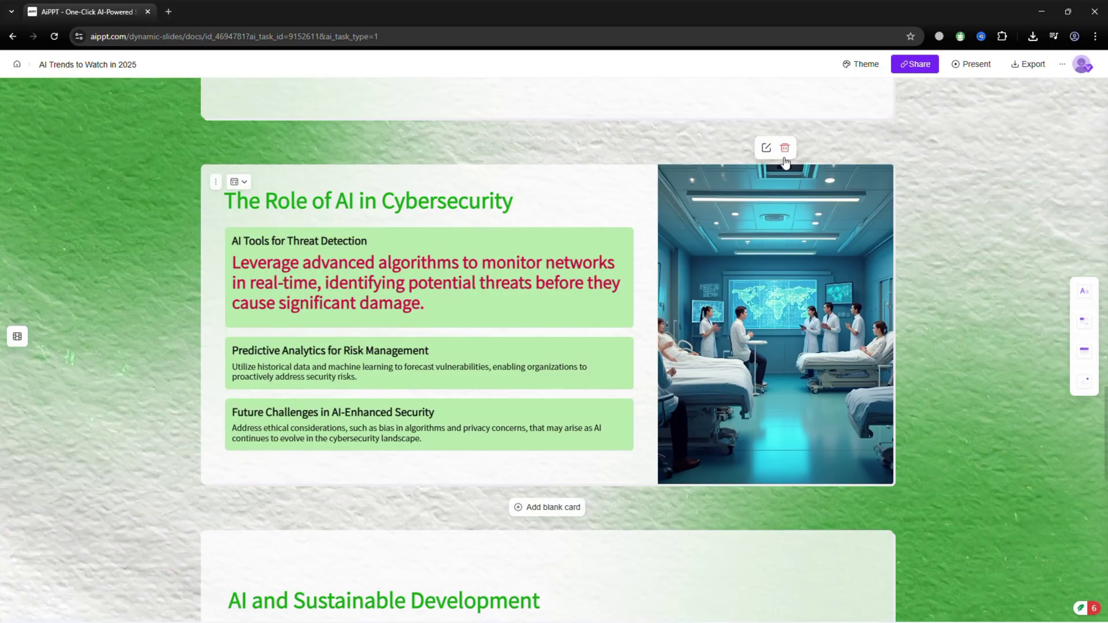
{"action": "left_click", "coordinate": [785, 162]}
Replace the NLP slide's office image prompt with the longer pasted description
{"action": "scroll", "coordinate": [918, 479], "scroll_direction": "down", "scroll_amount": 5}
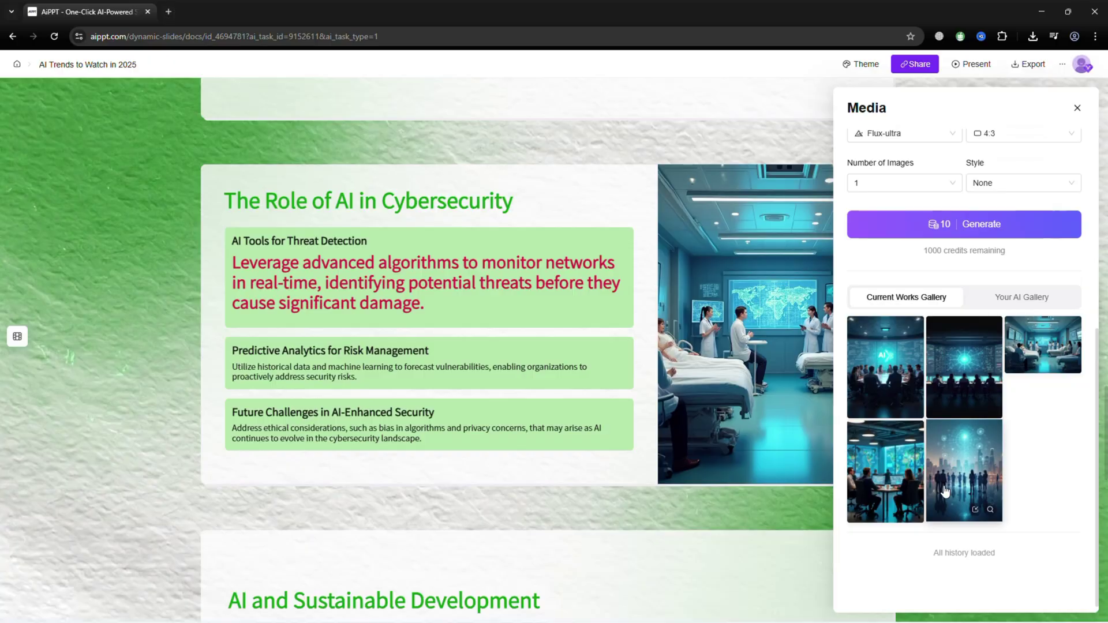
{"action": "left_click", "coordinate": [980, 423]}
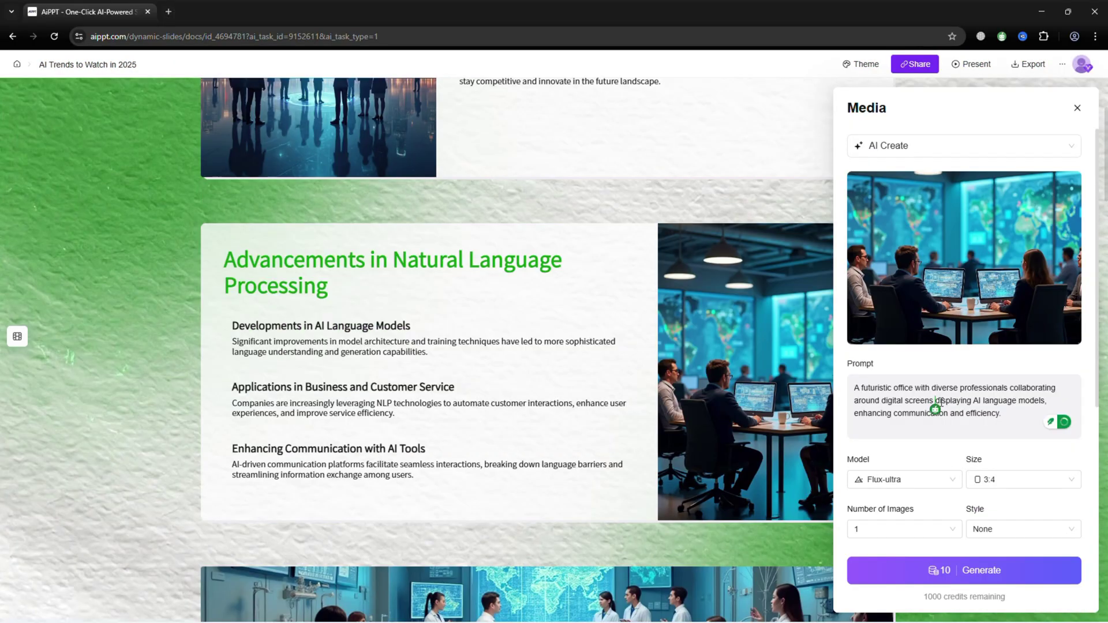
{"action": "key", "text": "ctrl+a"}
{"action": "key", "text": "ctrl+v"}
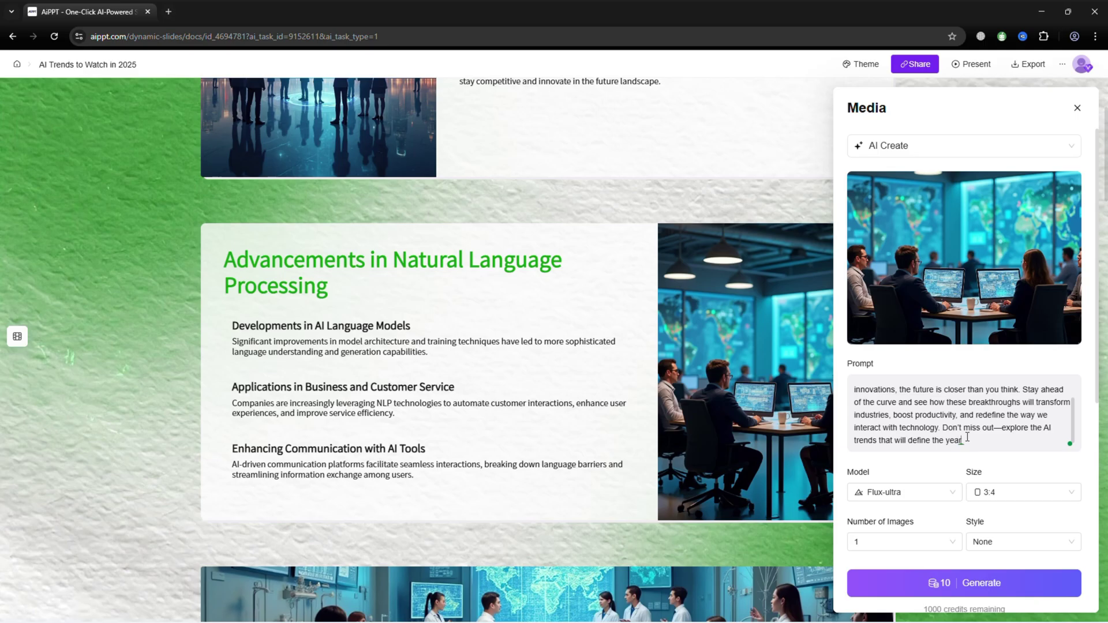
Generate one Flux-ultra image at 4:3 size in Analog Film style
{"action": "left_click", "coordinate": [925, 495]}
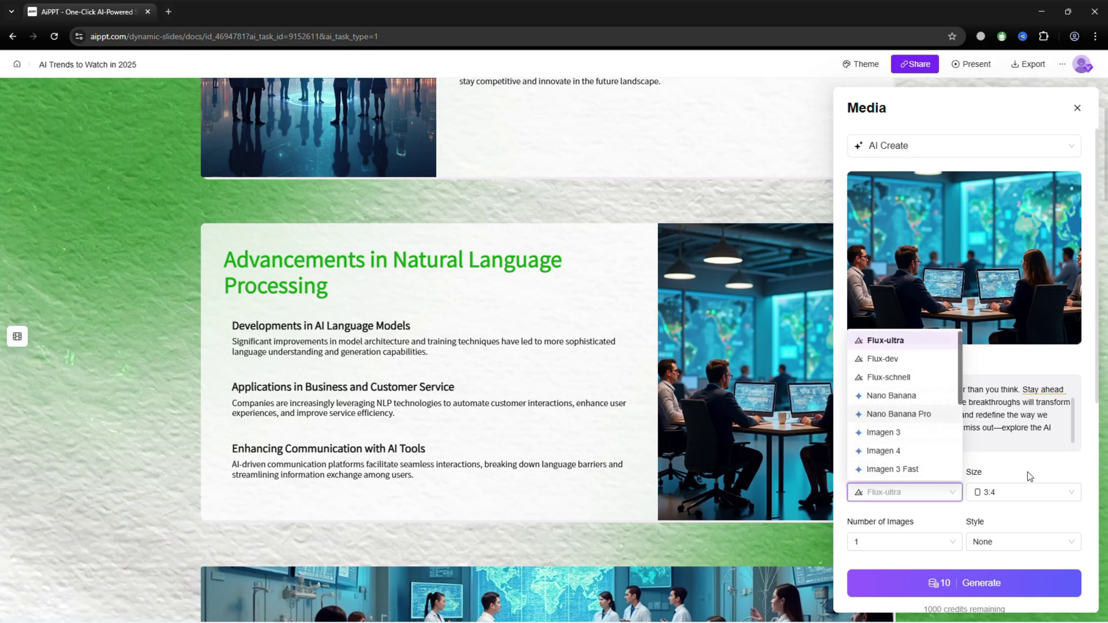
{"action": "left_click", "coordinate": [1024, 500]}
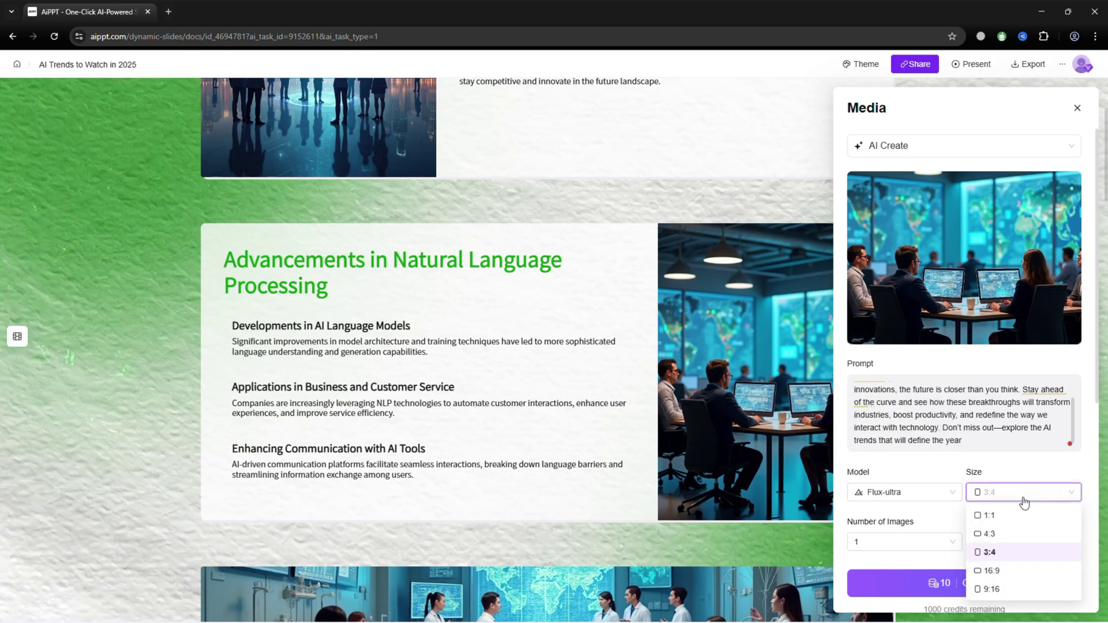
{"action": "left_click", "coordinate": [1005, 534]}
{"action": "left_click", "coordinate": [948, 543]}
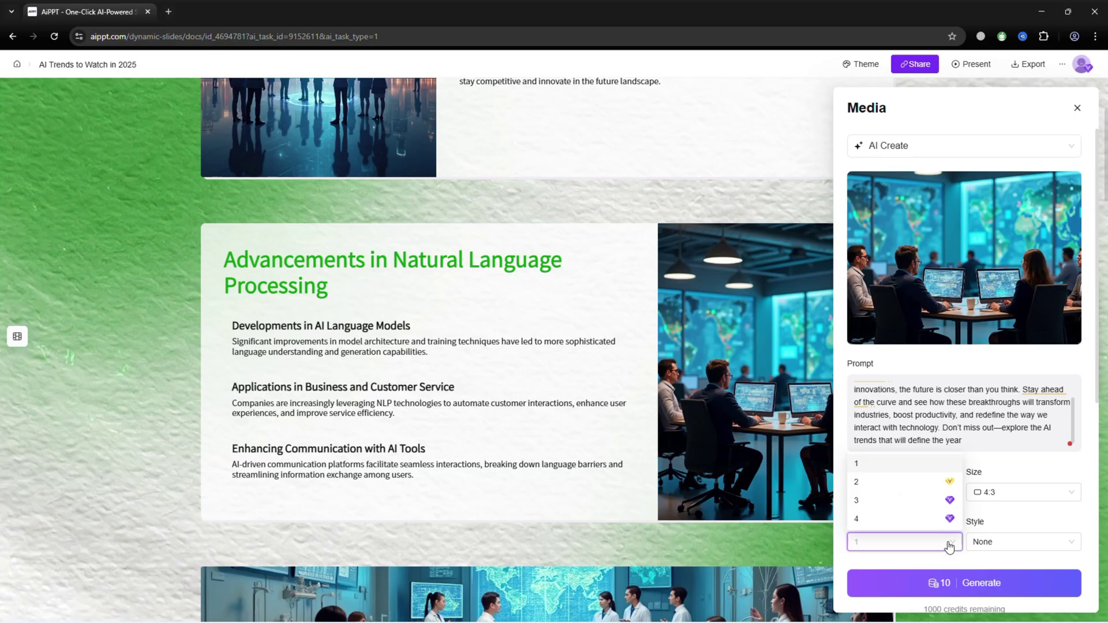
{"action": "left_click", "coordinate": [949, 545]}
{"action": "left_click", "coordinate": [1020, 545]}
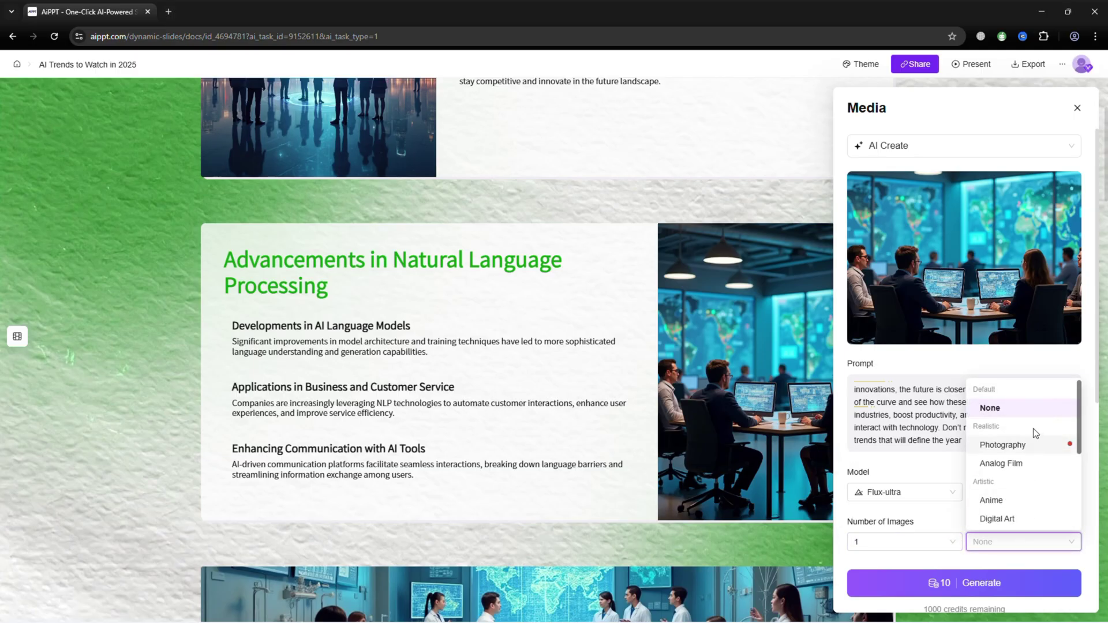
{"action": "left_click", "coordinate": [1000, 464]}
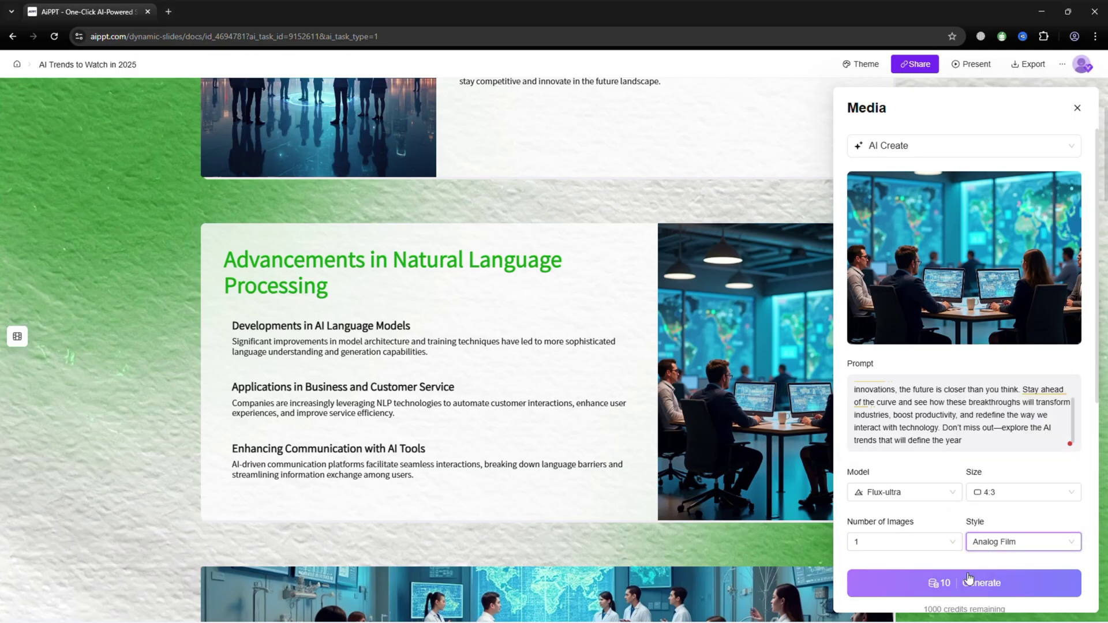
{"action": "left_click", "coordinate": [987, 583]}
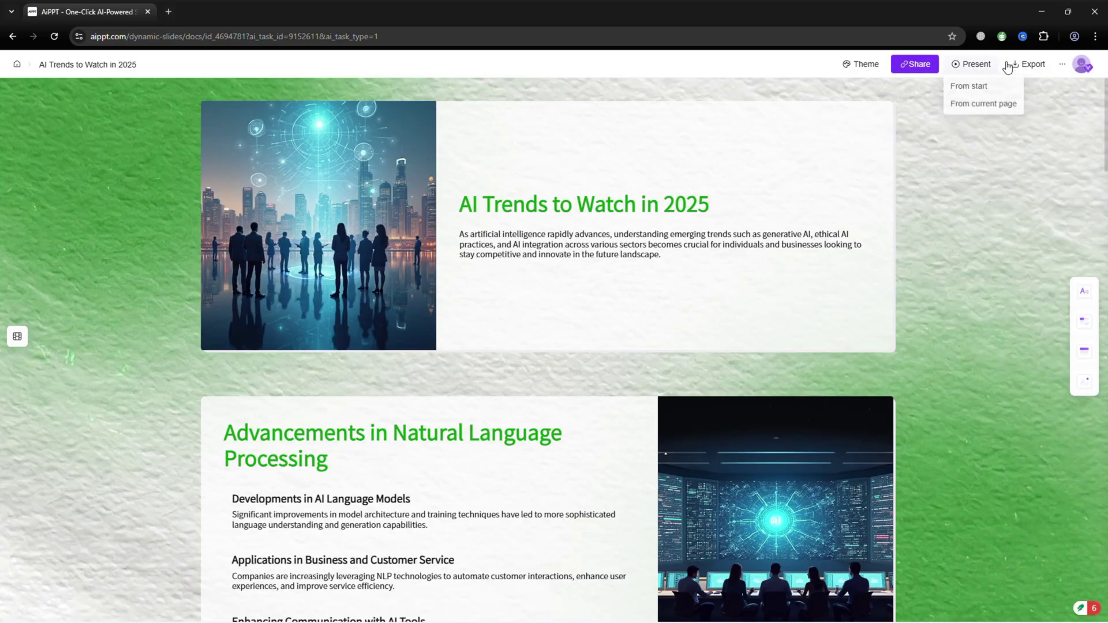
{"action": "left_click", "coordinate": [1025, 63]}
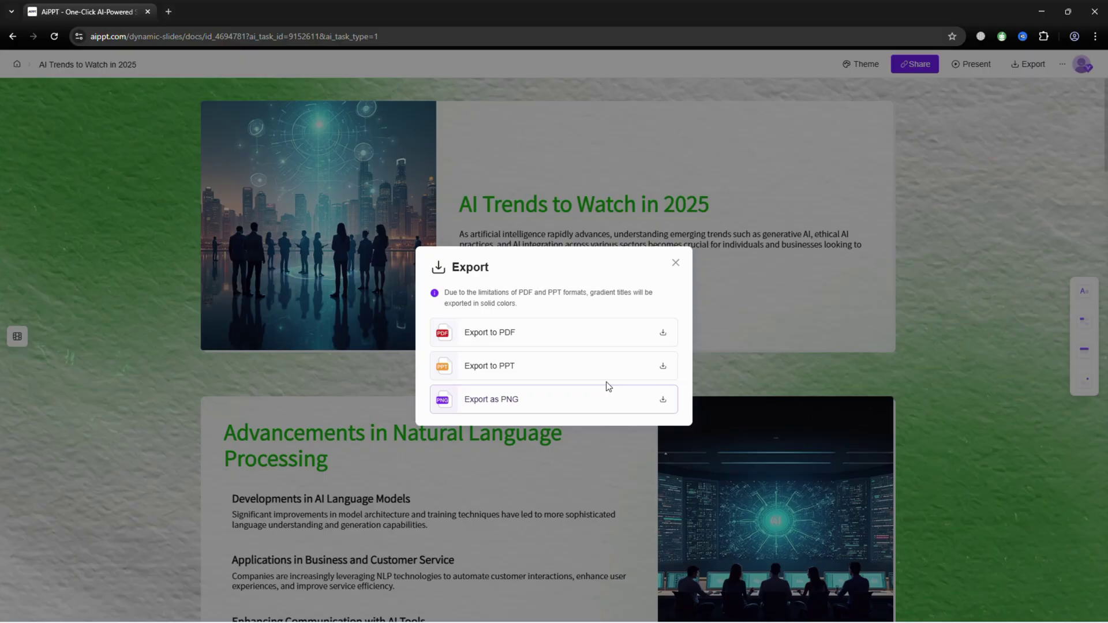
Export the AI Trends to Watch in 2025 deck to PDF
{"action": "left_click", "coordinate": [662, 335]}
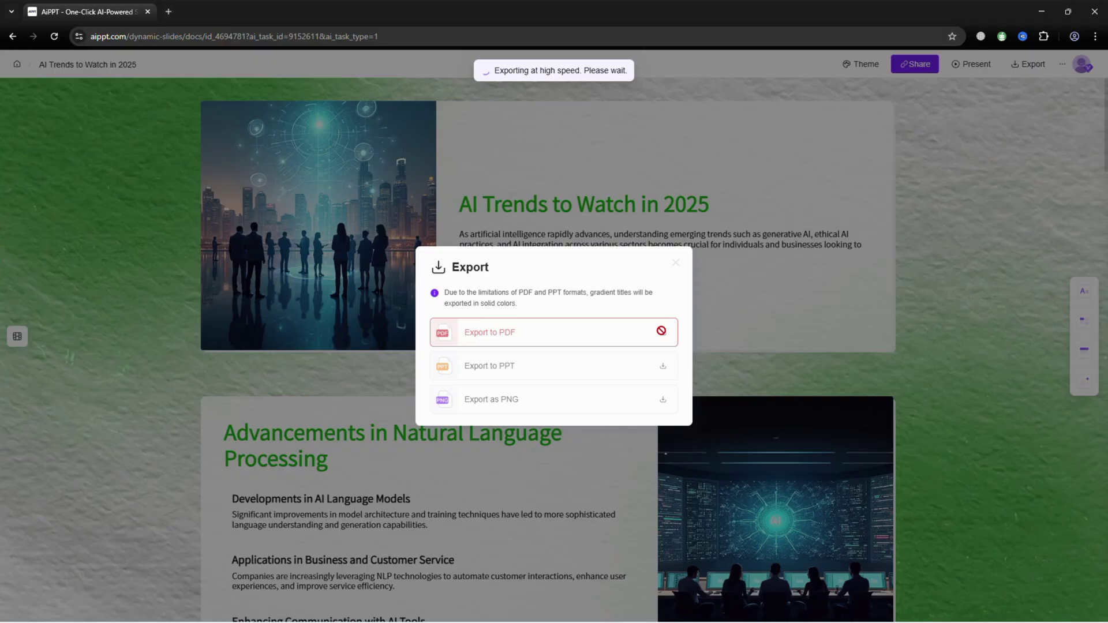
Browse the Templates gallery and open the Strategic Sales Strategy Presentation Template
{"action": "left_click", "coordinate": [64, 231]}
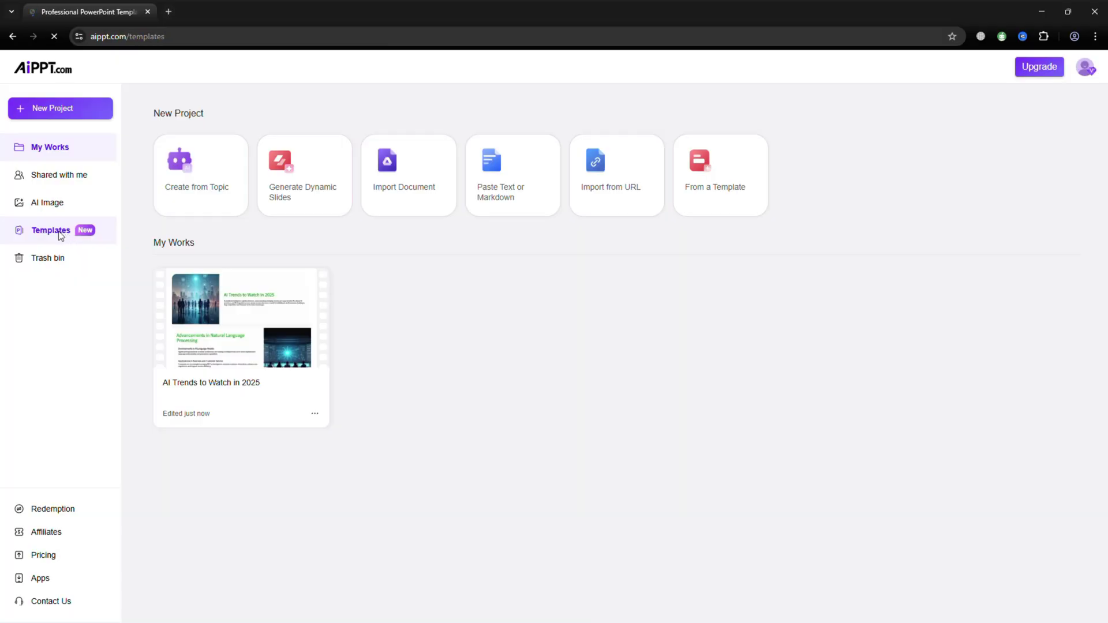
{"action": "scroll", "coordinate": [296, 254], "scroll_direction": "down", "scroll_amount": 3}
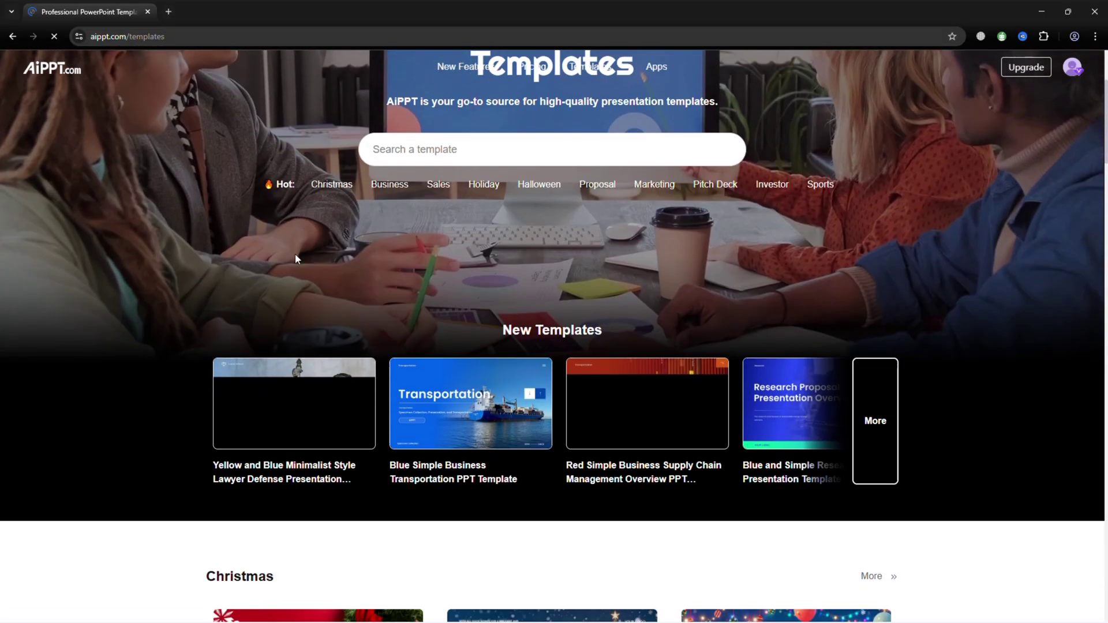
{"action": "scroll", "coordinate": [198, 267], "scroll_direction": "down", "scroll_amount": 3}
{"action": "scroll", "coordinate": [198, 267], "scroll_direction": "up", "scroll_amount": 5}
{"action": "scroll", "coordinate": [198, 267], "scroll_direction": "down", "scroll_amount": 3}
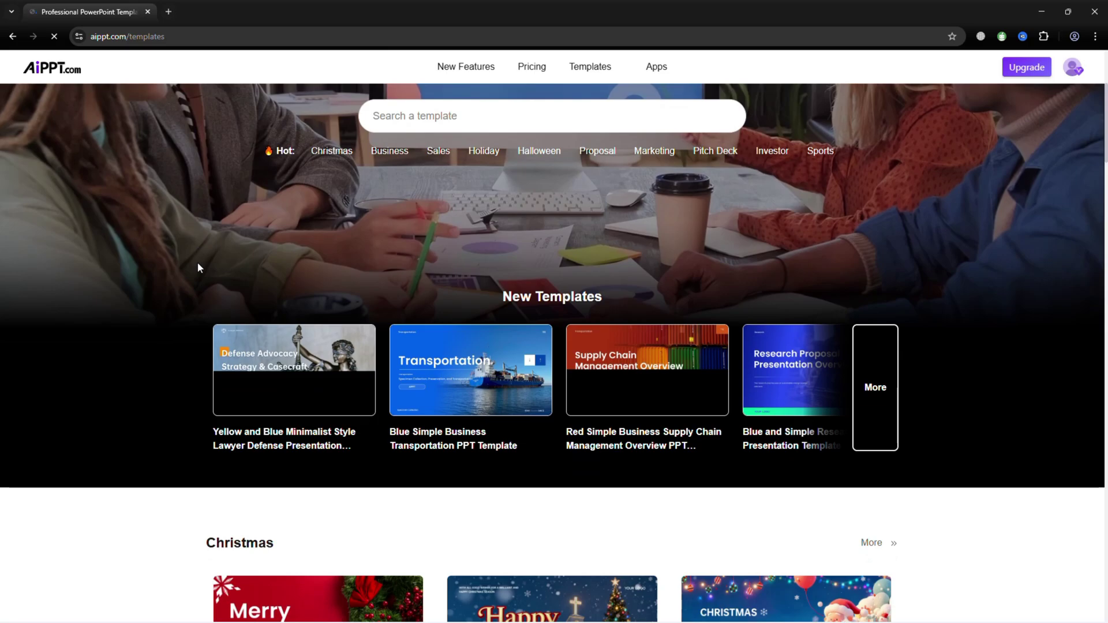
{"action": "scroll", "coordinate": [508, 190], "scroll_direction": "down", "scroll_amount": 3}
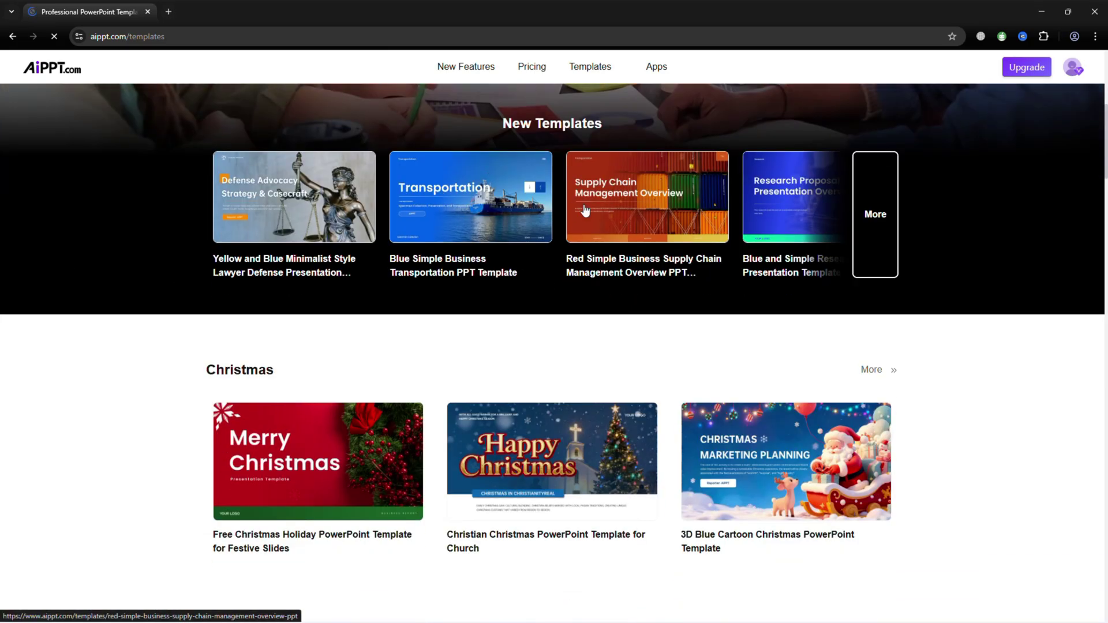
{"action": "left_click", "coordinate": [877, 230]}
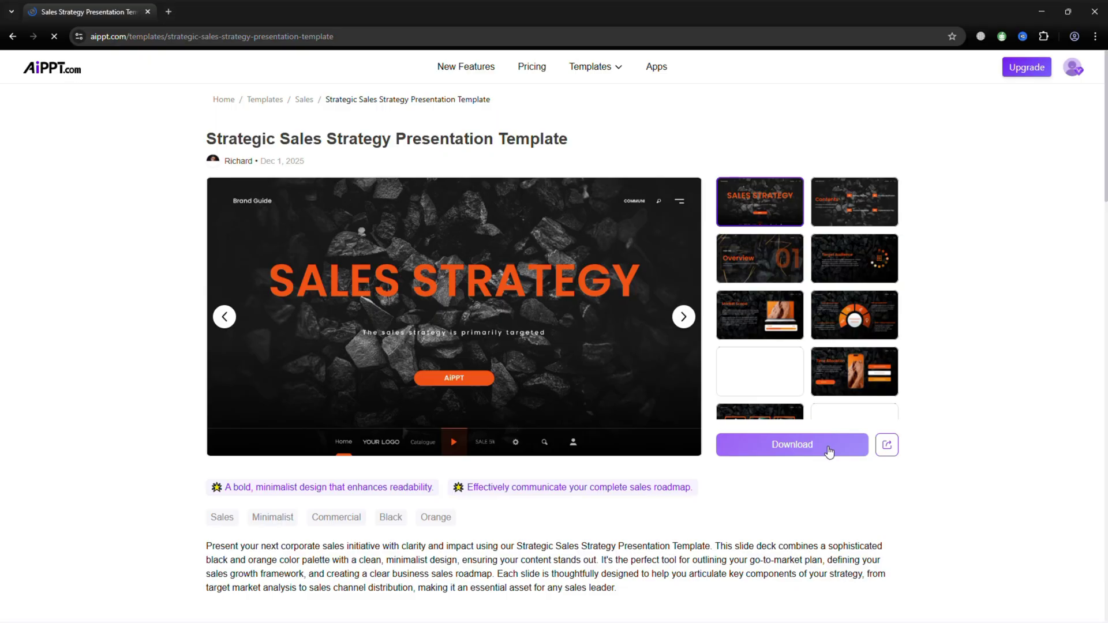
Page through the sales strategy template preview to its Presentation Structure slide
{"action": "scroll", "coordinate": [808, 452], "scroll_direction": "down", "scroll_amount": 3}
{"action": "scroll", "coordinate": [808, 452], "scroll_direction": "up", "scroll_amount": 3}
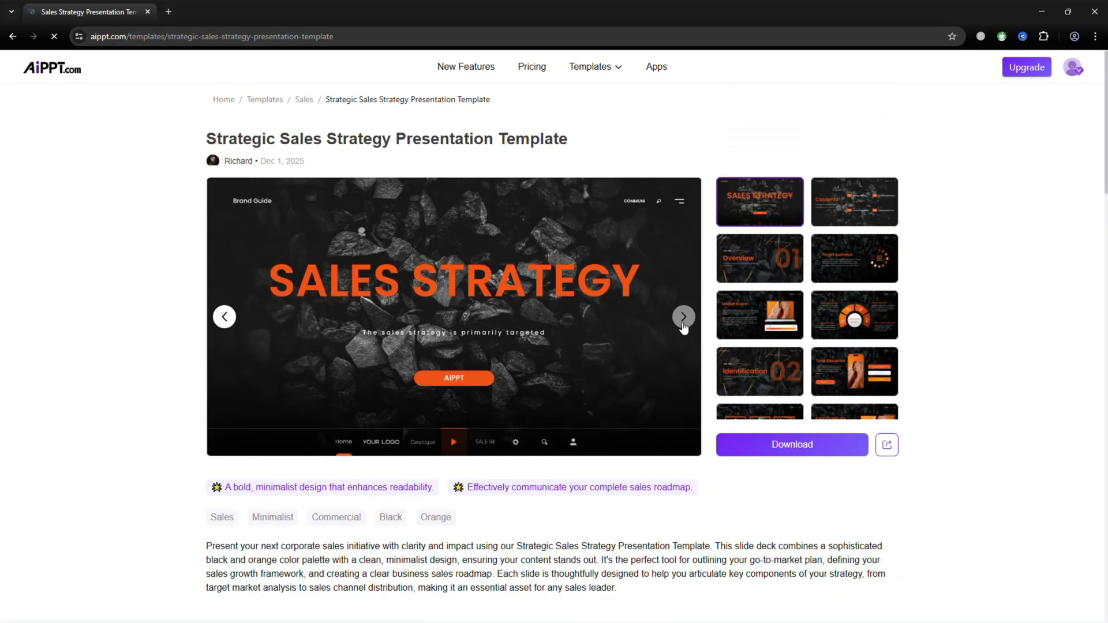
{"action": "left_click", "coordinate": [684, 317]}
{"action": "left_click", "coordinate": [684, 317]}
{"action": "left_click", "coordinate": [684, 317]}
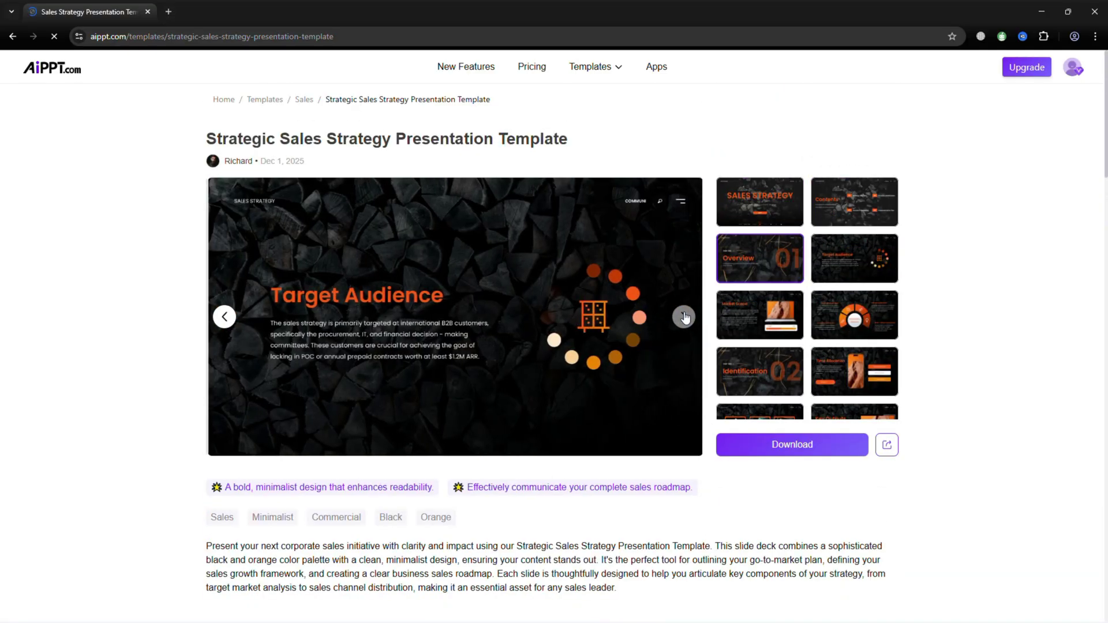
{"action": "left_click", "coordinate": [684, 316]}
{"action": "left_click", "coordinate": [684, 317]}
{"action": "left_click", "coordinate": [684, 317]}
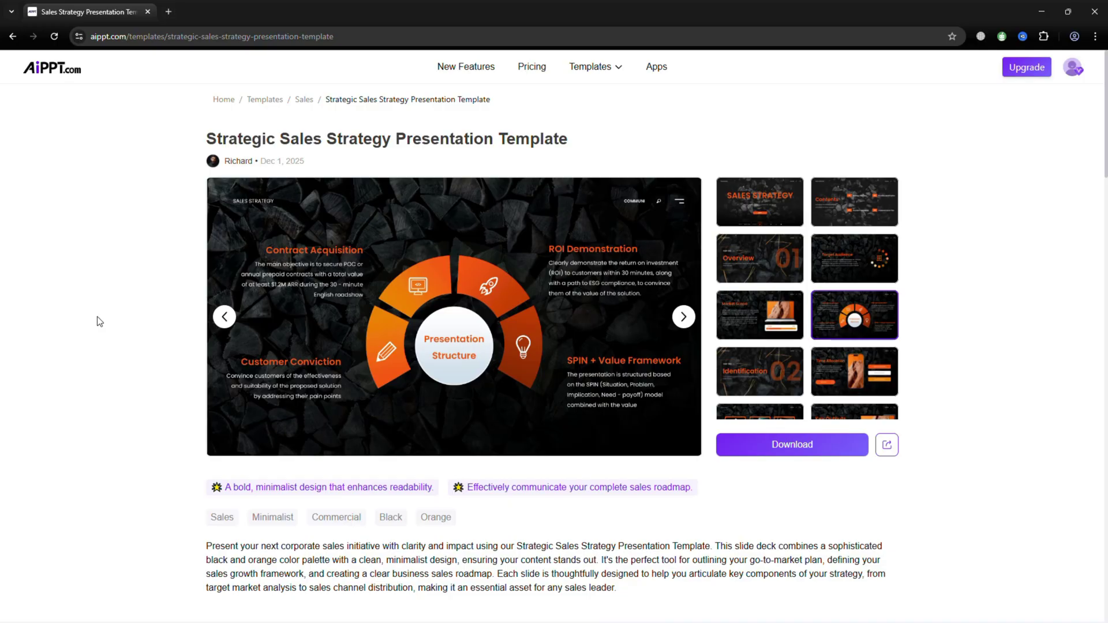
Open the Integrated Sales and Marketing Plan template
{"action": "scroll", "coordinate": [99, 321], "scroll_direction": "down", "scroll_amount": 5}
{"action": "scroll", "coordinate": [99, 322], "scroll_direction": "down", "scroll_amount": 7}
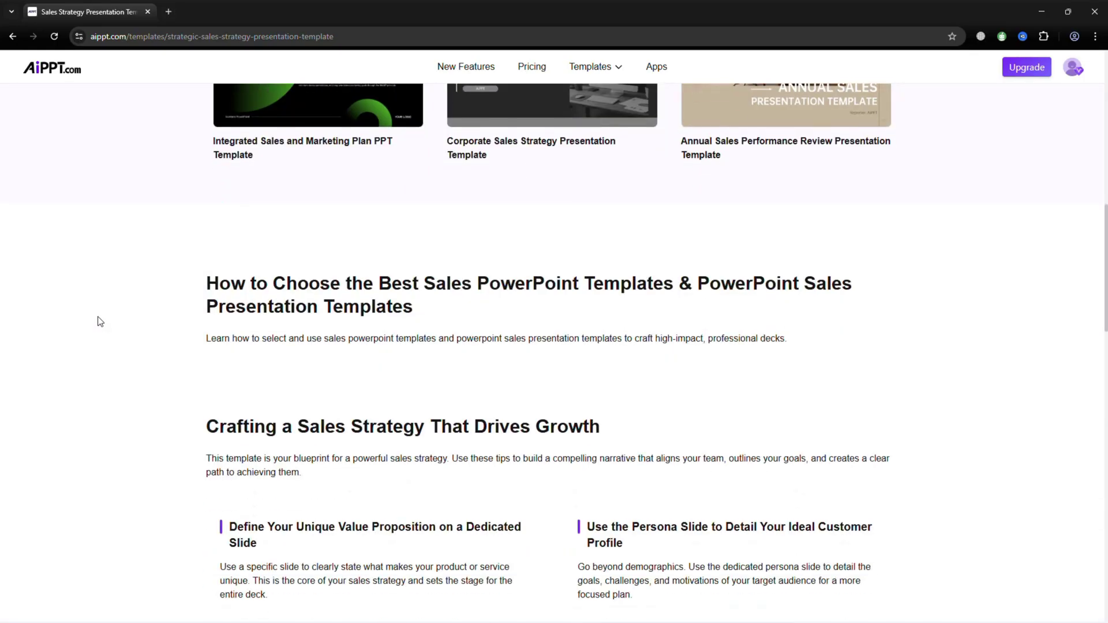
{"action": "scroll", "coordinate": [100, 322], "scroll_direction": "up", "scroll_amount": 4}
{"action": "left_click", "coordinate": [416, 287]}
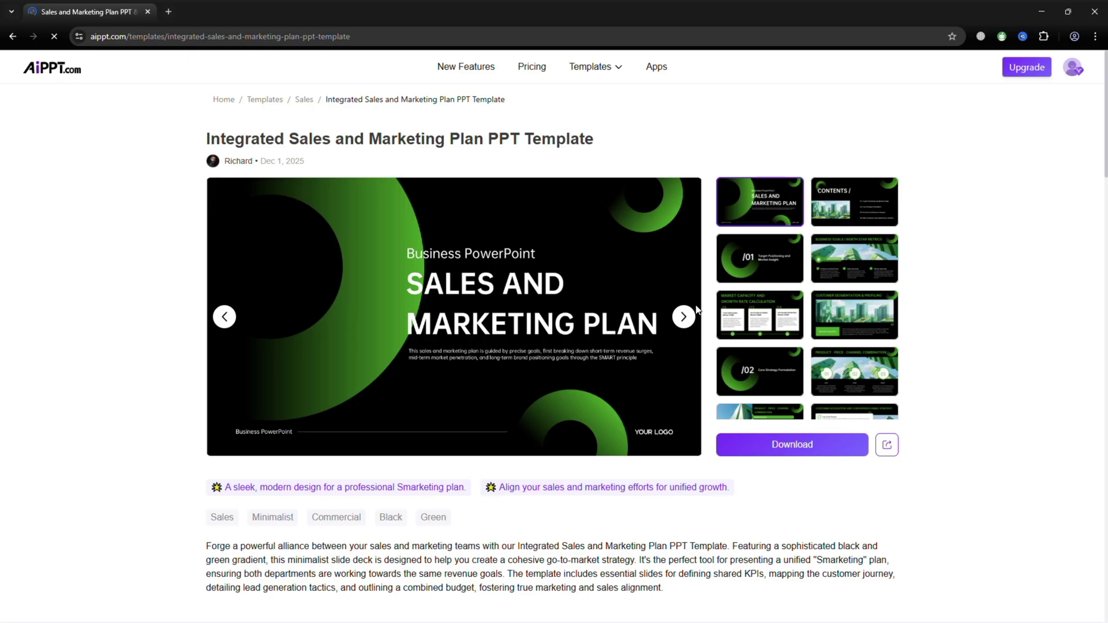
Browse its slides to Customer Segmentation & Profiling, then go to New Features
{"action": "left_click", "coordinate": [684, 316]}
{"action": "left_click", "coordinate": [683, 317]}
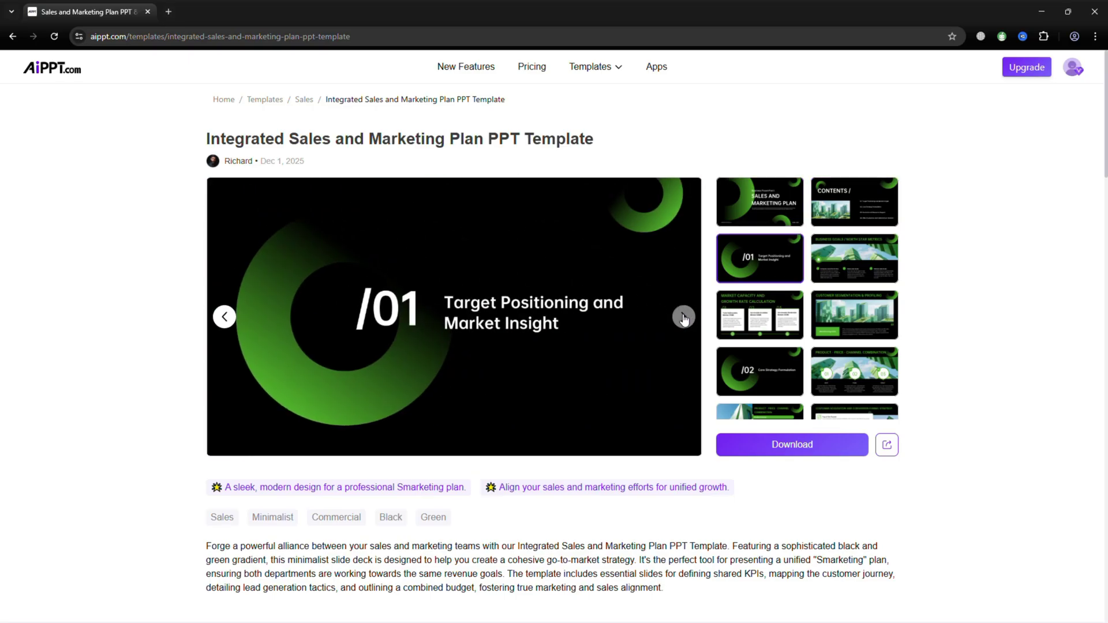
{"action": "left_click", "coordinate": [684, 316]}
{"action": "left_click", "coordinate": [684, 317]}
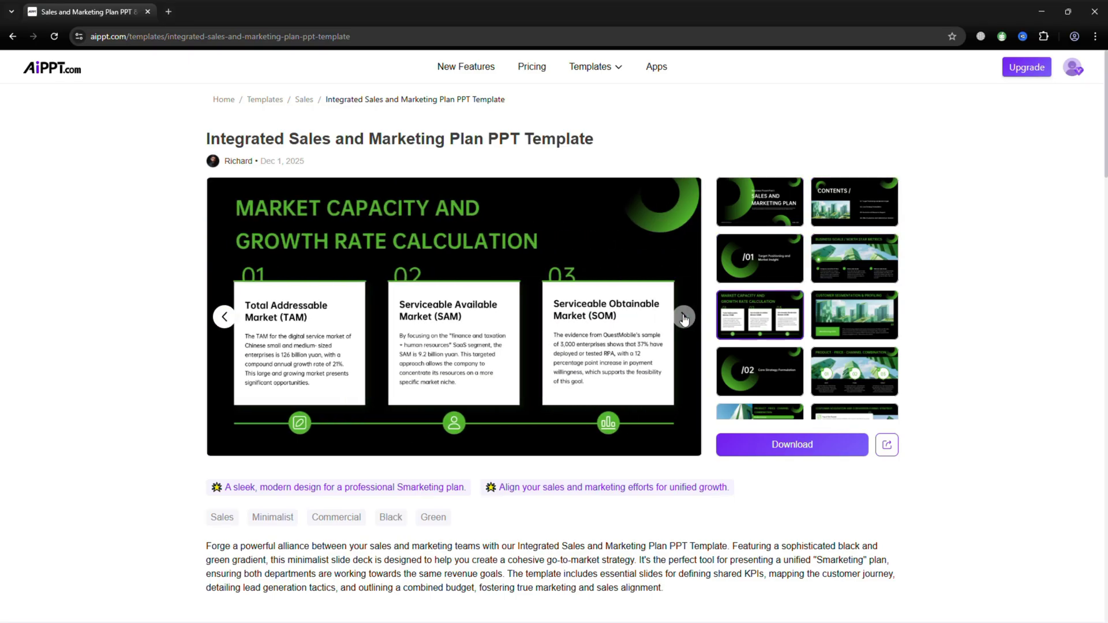
{"action": "left_click", "coordinate": [684, 317]}
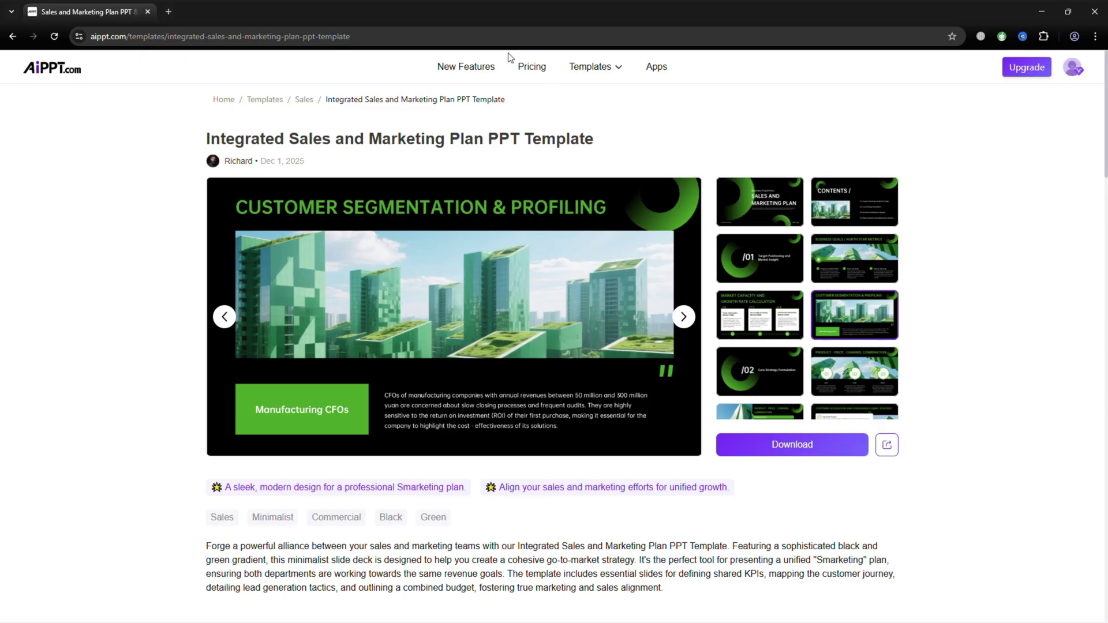
{"action": "left_click", "coordinate": [462, 67]}
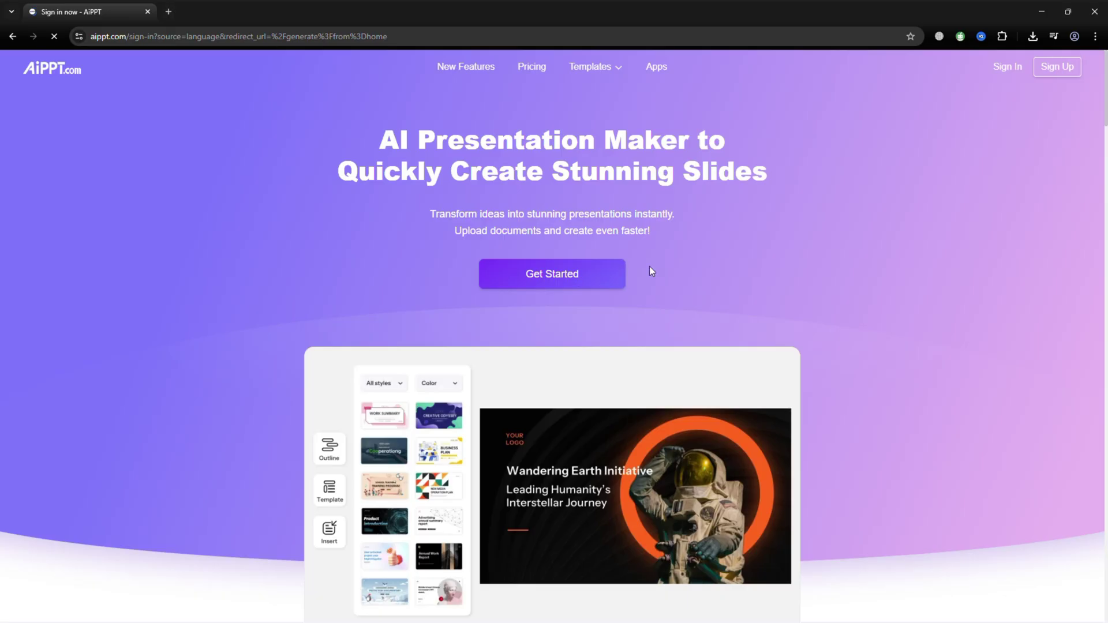